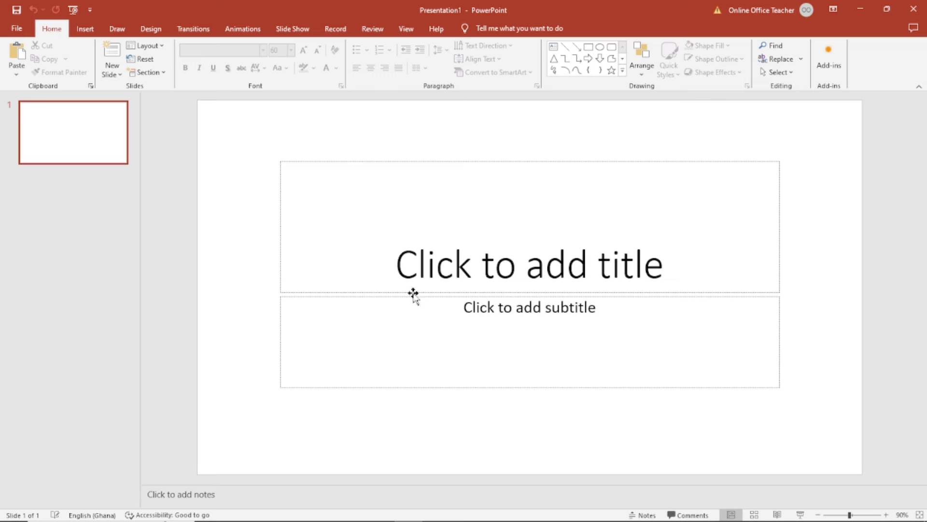
Step: Switch the first slide to the Blank layout, removing its title and subtitle placeholders
click(154, 51)
click(160, 198)
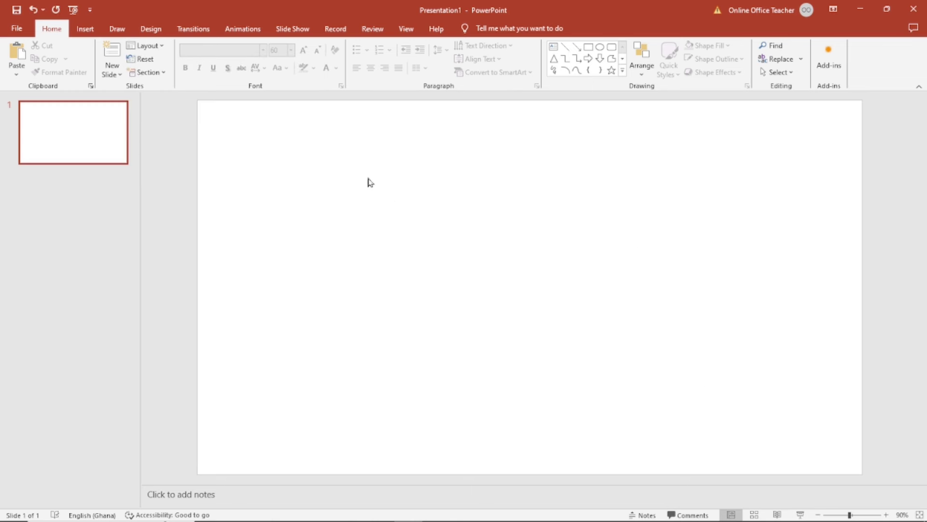
Step: Set a custom A4 Paper slide size in portrait orientation, scaling content with Maximize
click(151, 30)
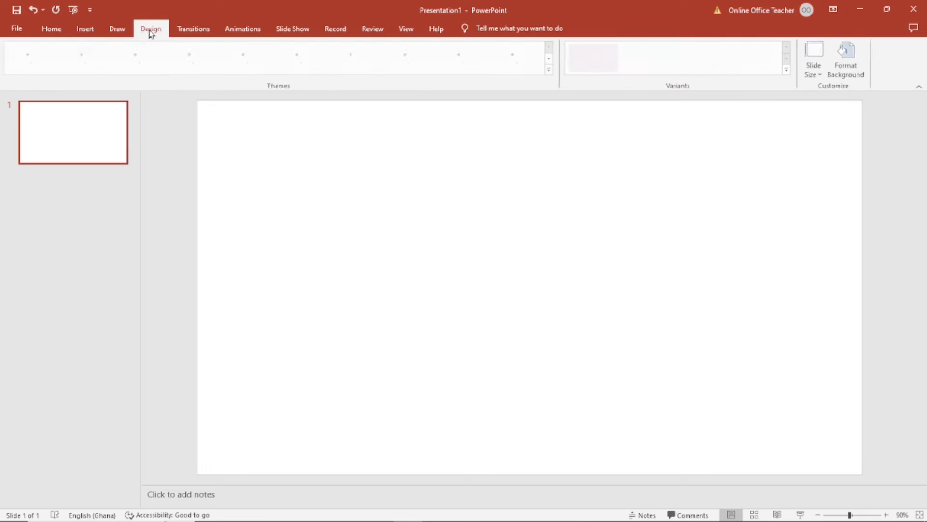
click(820, 51)
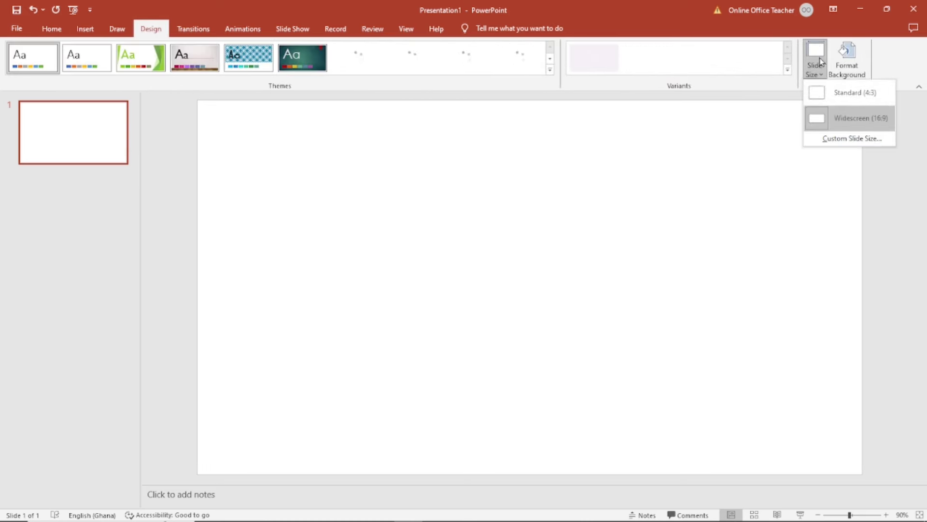
click(838, 139)
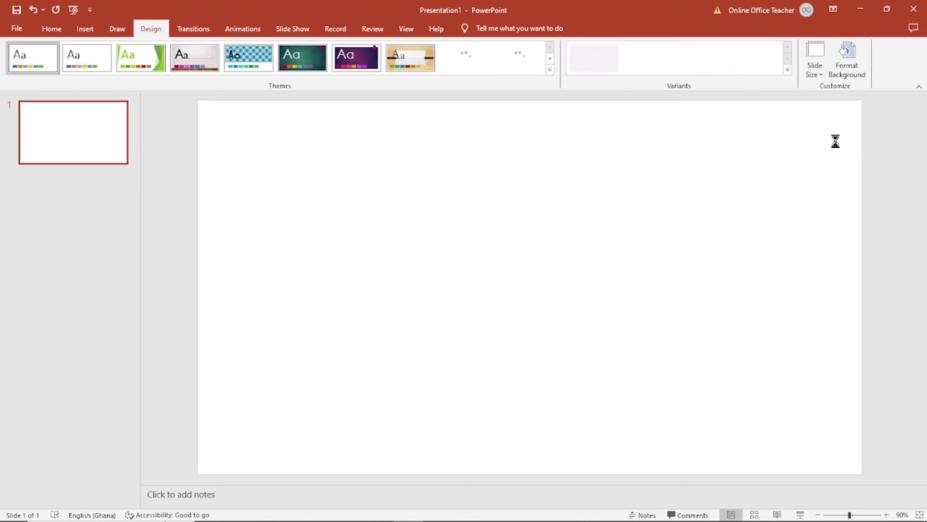
click(408, 230)
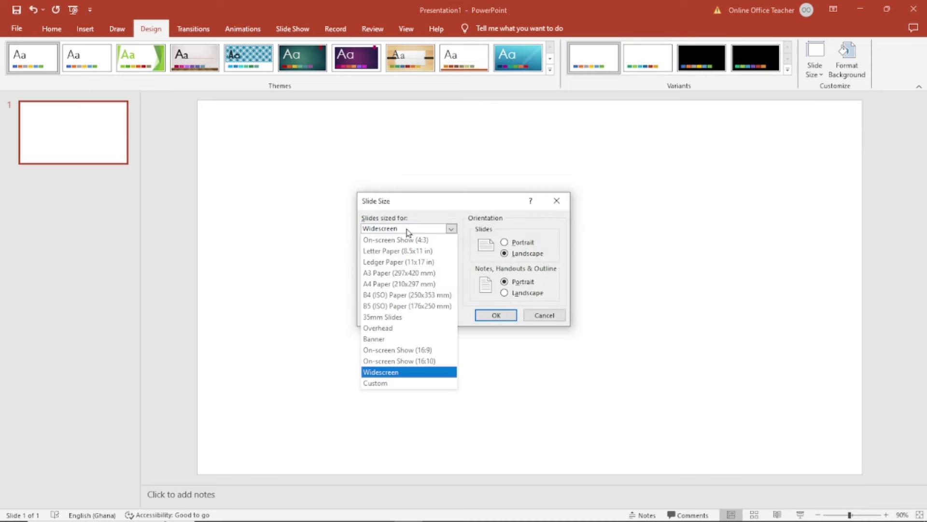
click(396, 285)
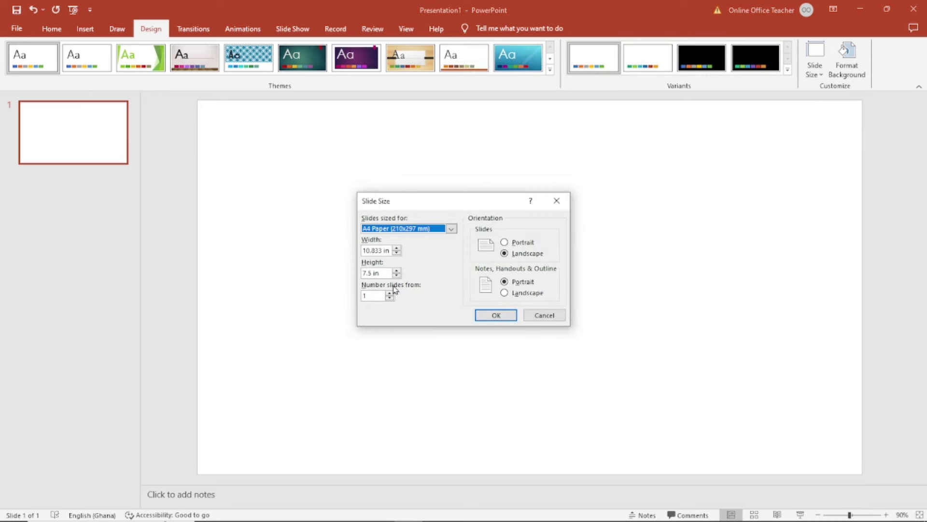
click(528, 247)
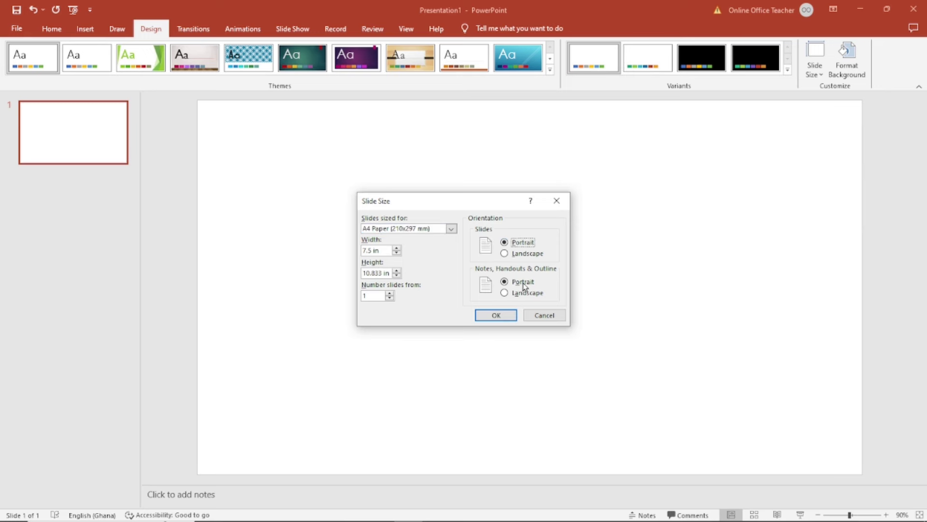
click(492, 315)
click(482, 341)
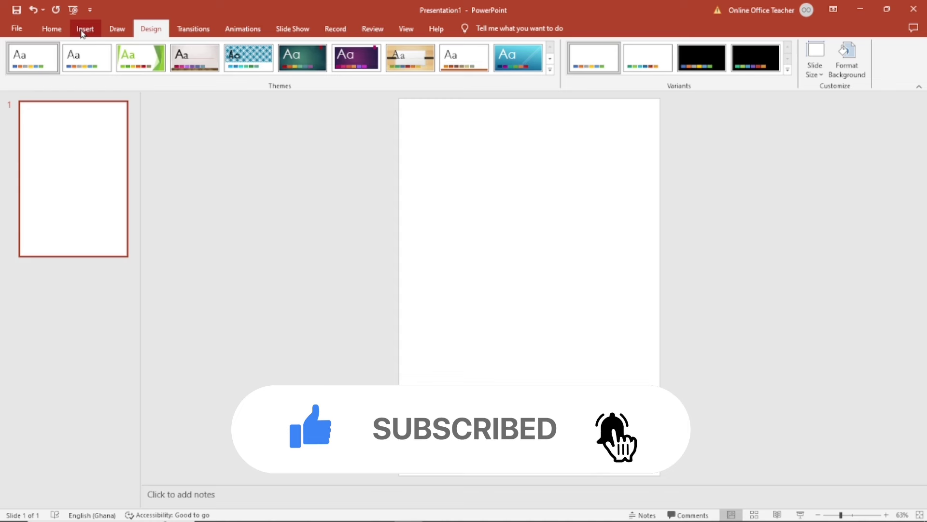
Step: Draw an 11.33 in blue circle overhanging the slide's top-left corner
click(85, 30)
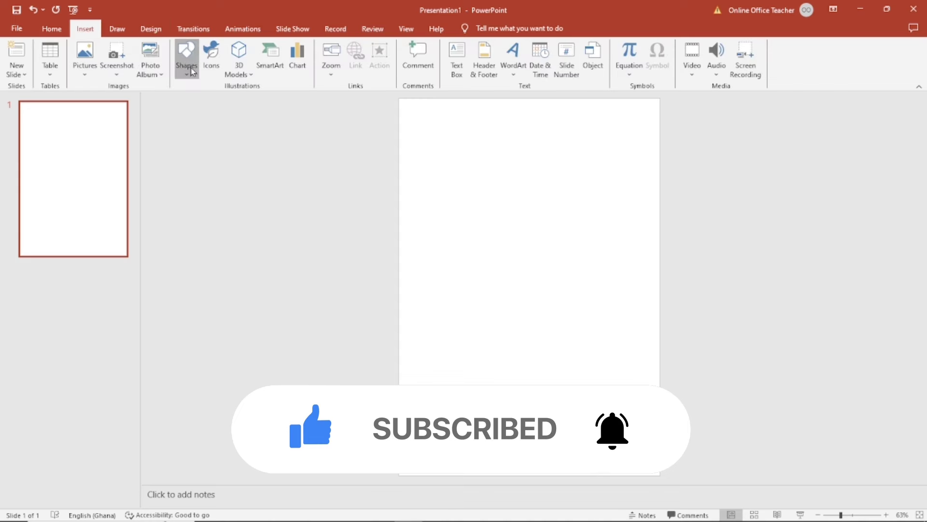
click(192, 70)
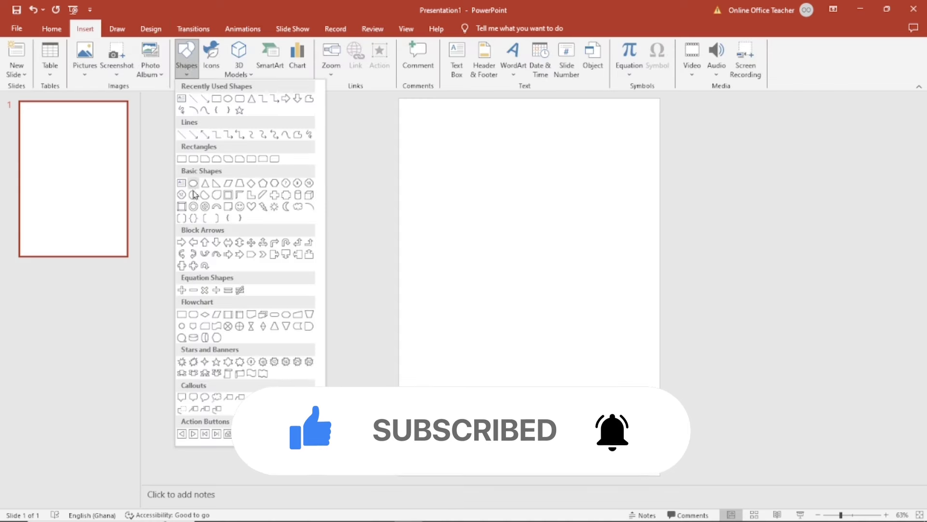
key(Escape)
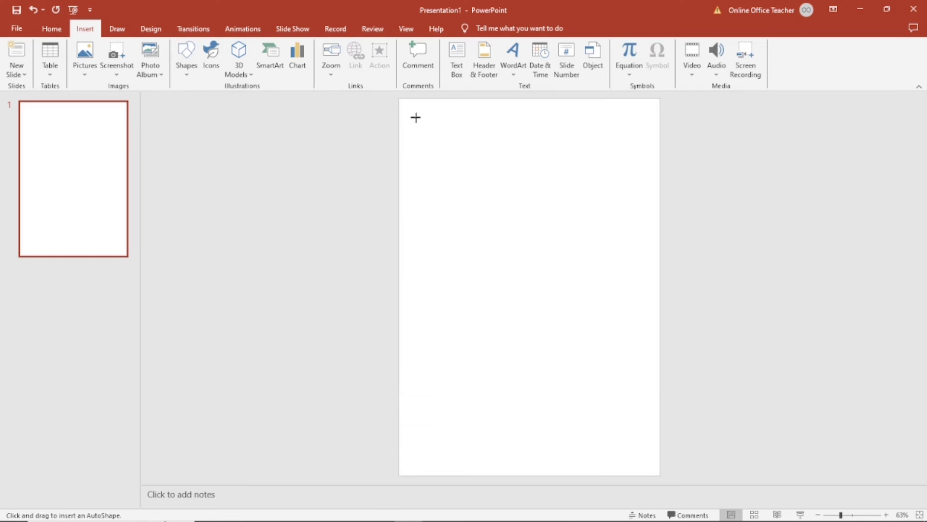
drag(416, 117, 684, 395)
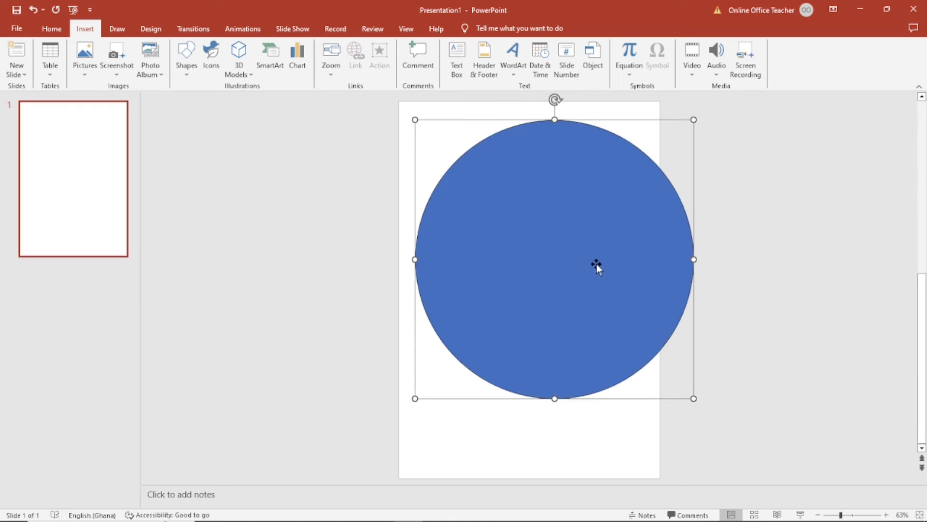
drag(596, 264, 514, 174)
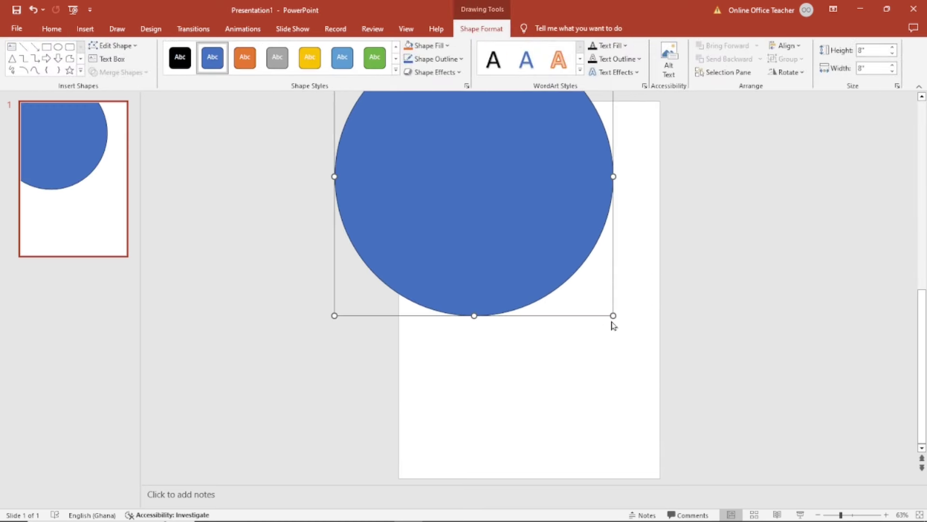
drag(613, 315, 499, 225)
click(710, 274)
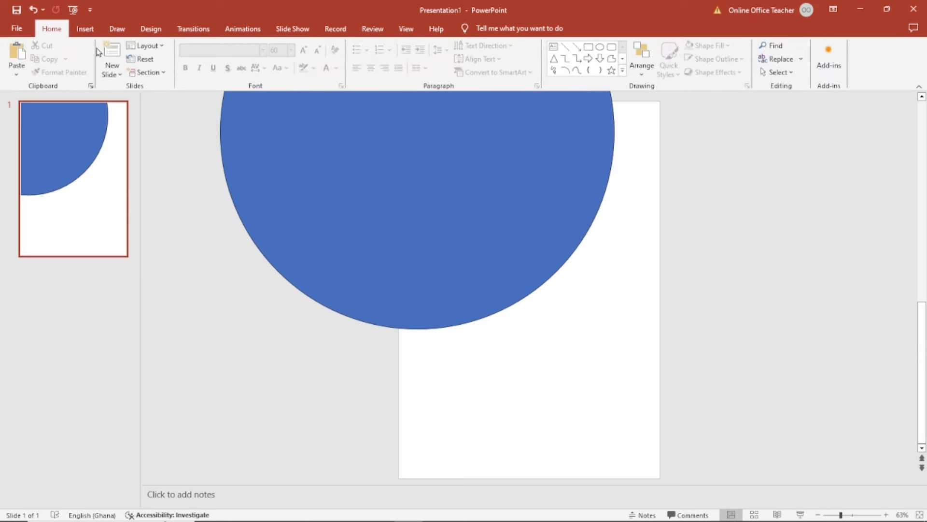
click(85, 29)
Step: Draw a 5.96 in blue oval over the big circle's lower-right edge, past the slide's right side
click(186, 67)
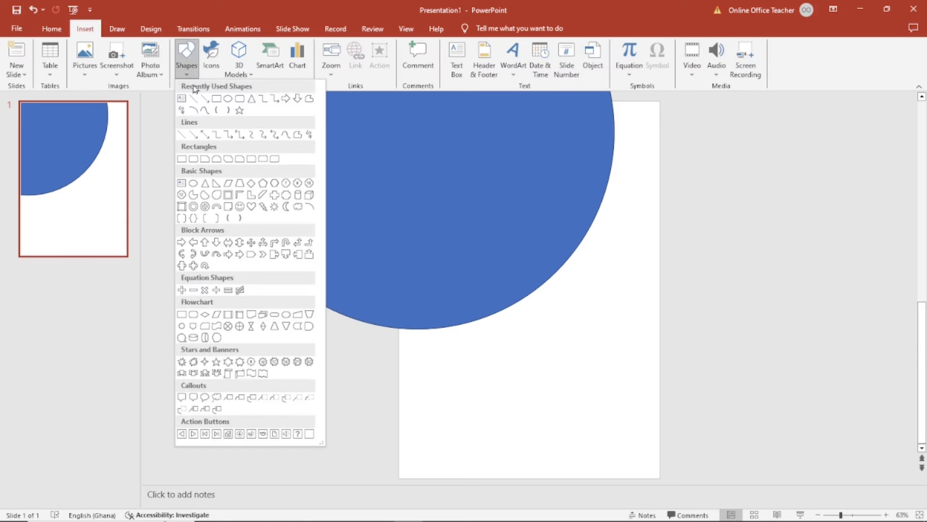
click(193, 183)
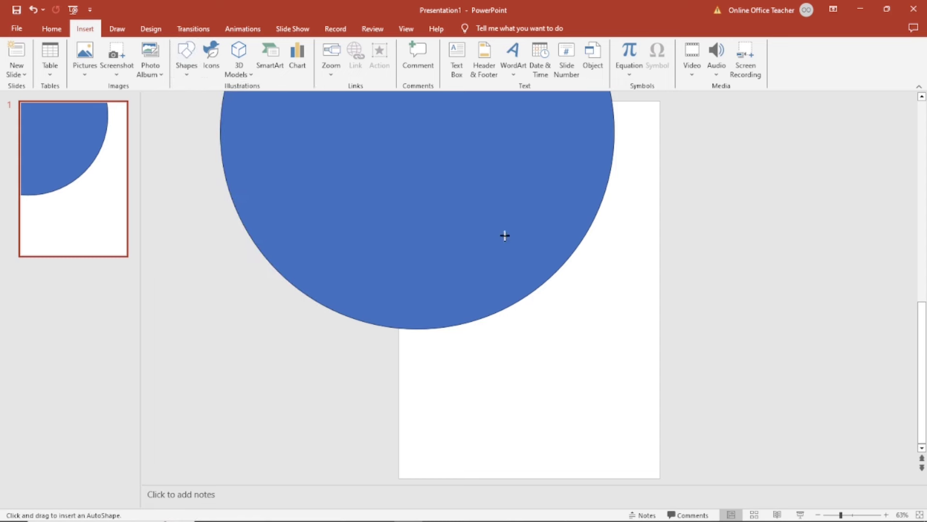
drag(505, 235, 629, 375)
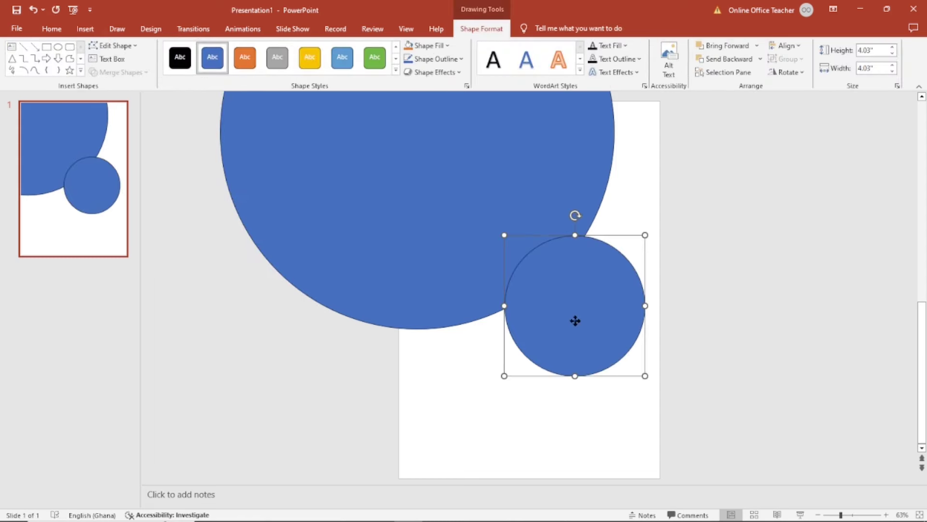
drag(575, 319, 604, 297)
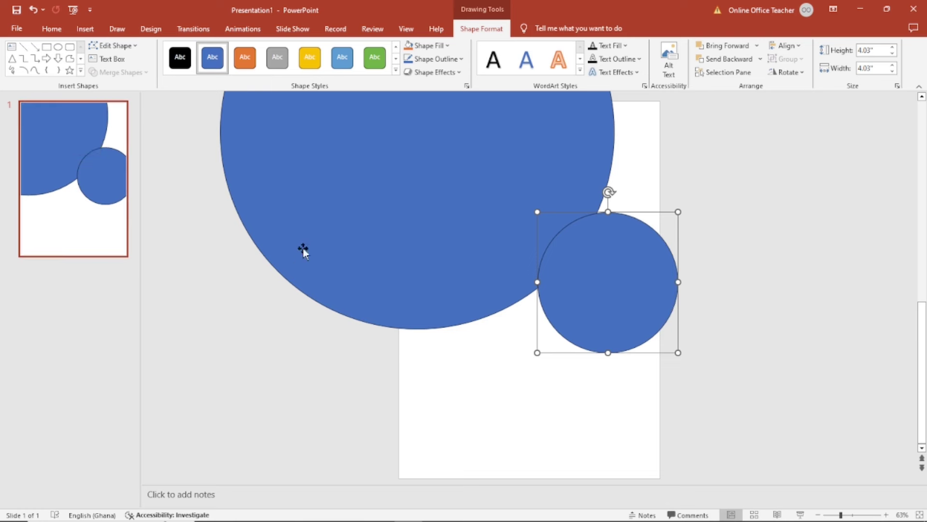
drag(536, 352, 487, 394)
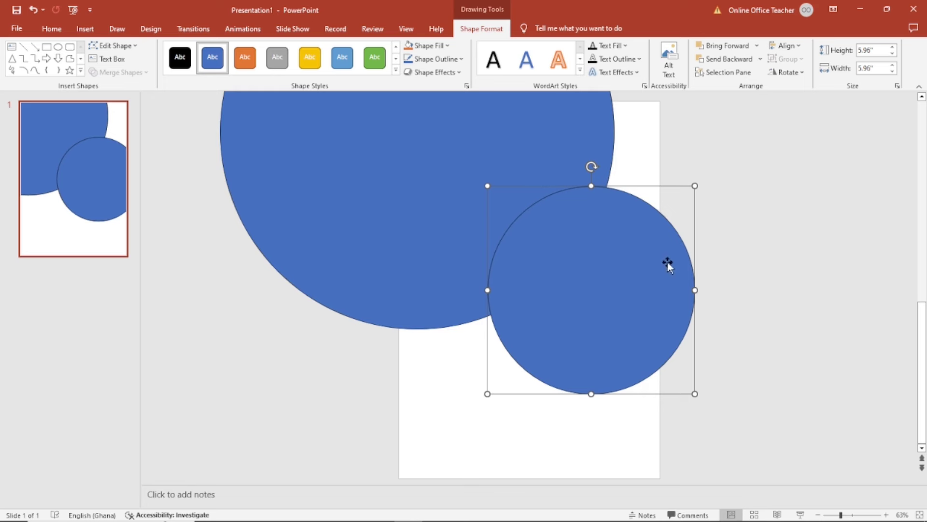
key(ctrl+z)
Step: Duplicate the second circle and shrink the copy into a slightly smaller concentric inner circle
click(52, 28)
click(43, 60)
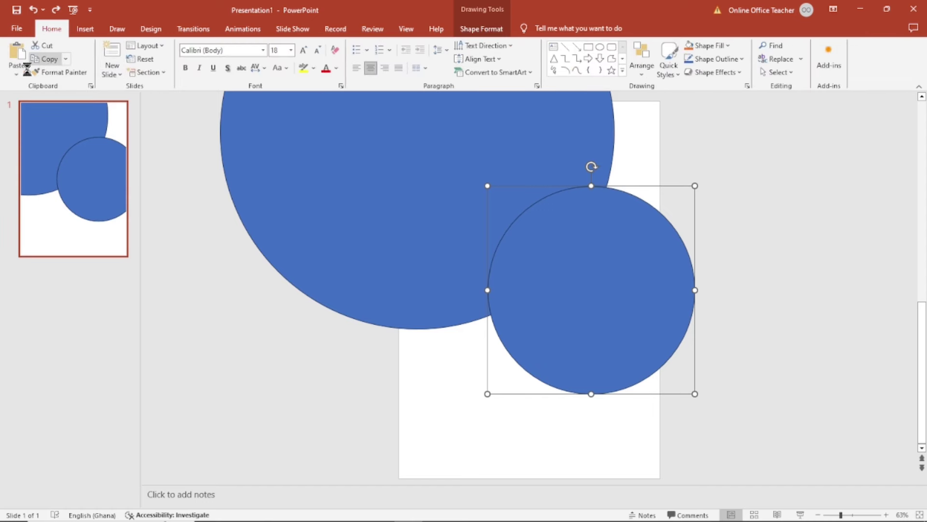
click(17, 54)
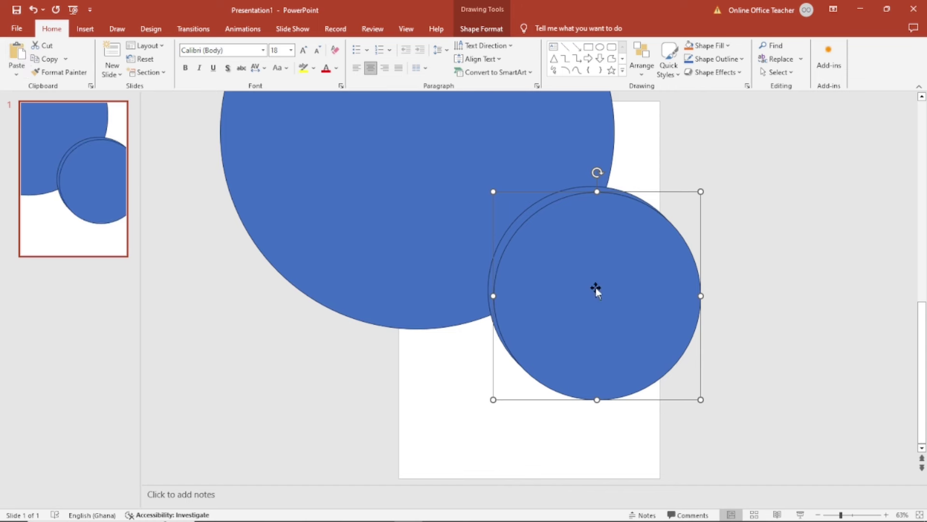
drag(596, 288, 587, 280)
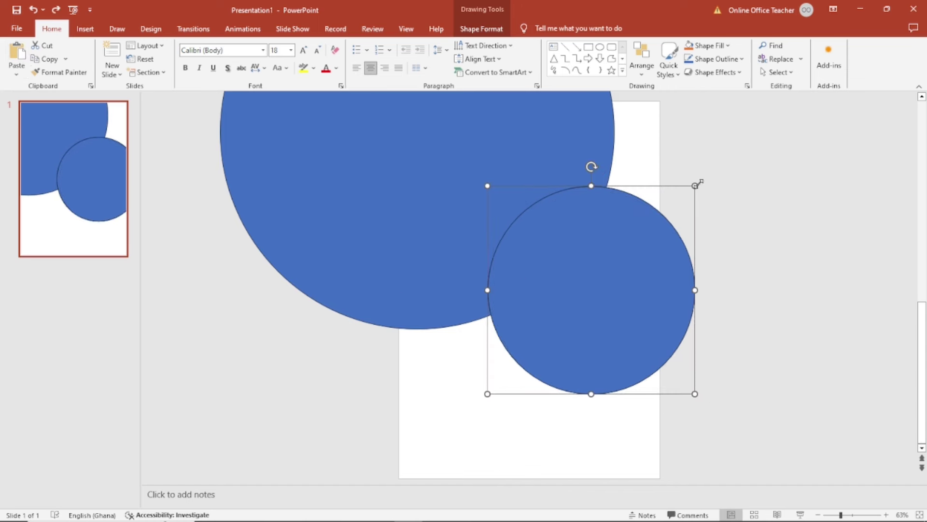
drag(697, 184, 680, 201)
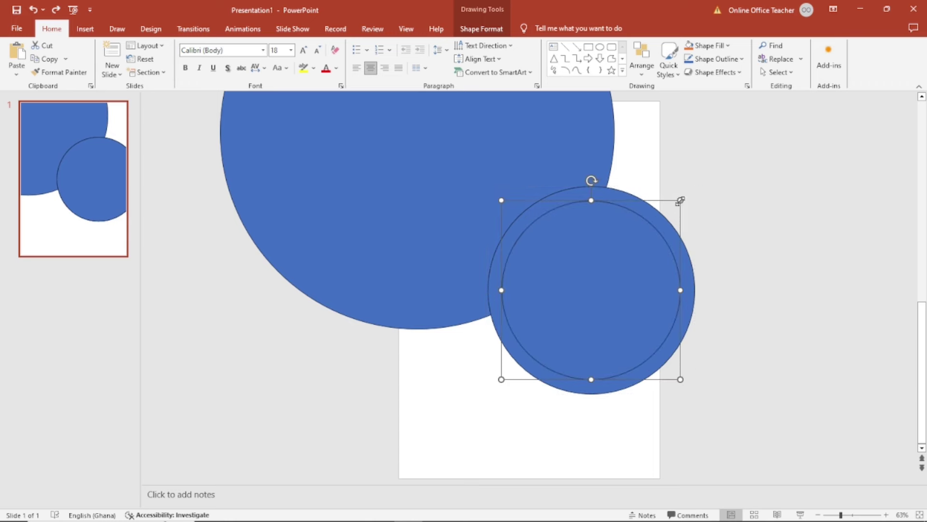
click(816, 233)
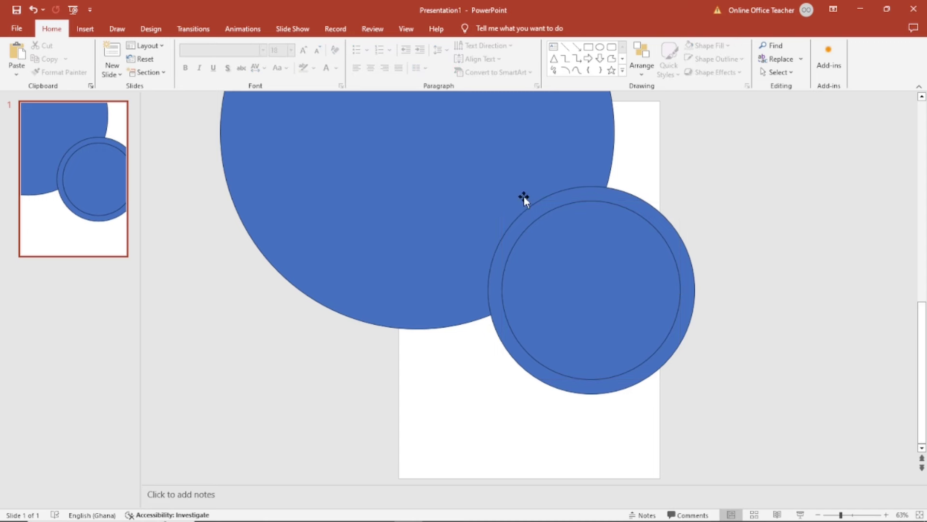
Step: Fill the large circle with standard Blue
click(416, 159)
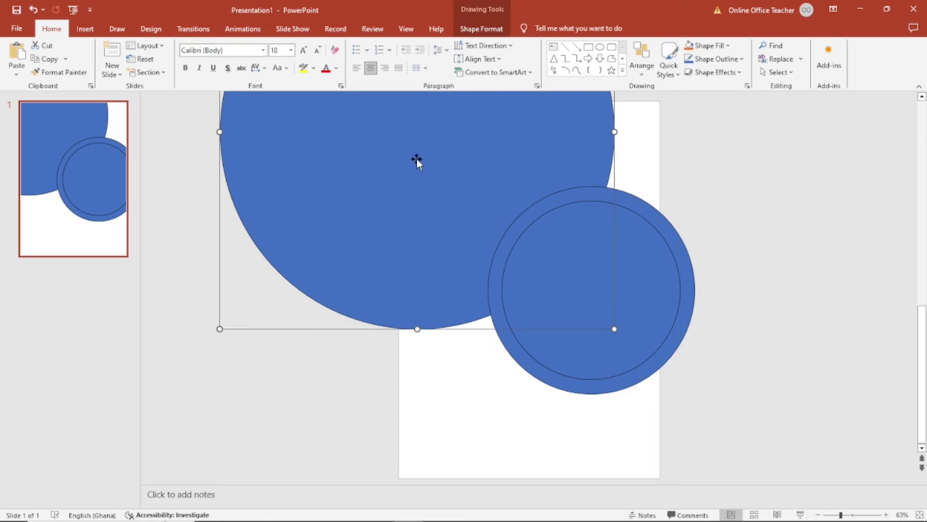
click(491, 30)
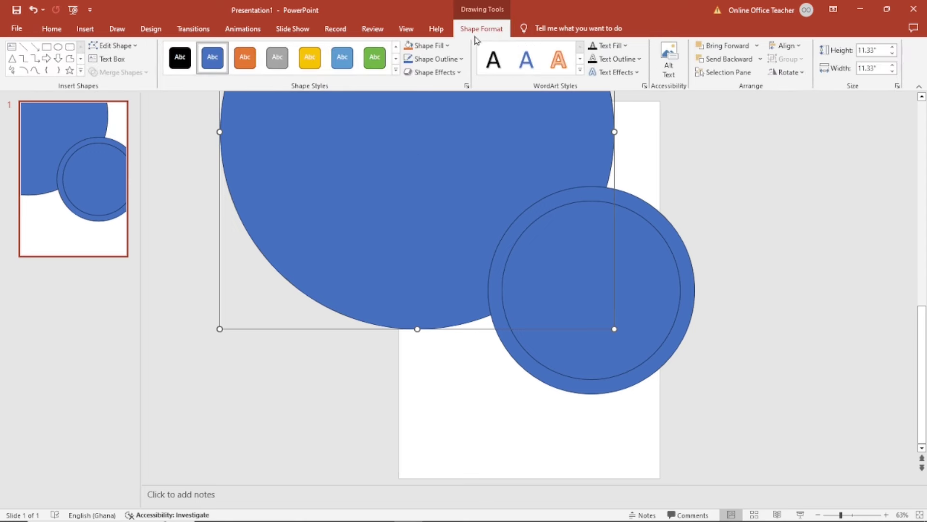
click(441, 48)
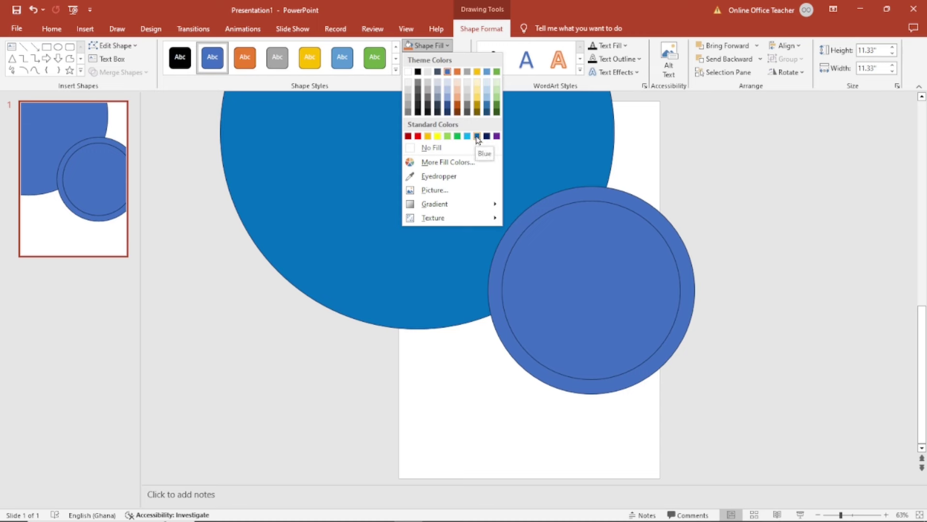
click(477, 136)
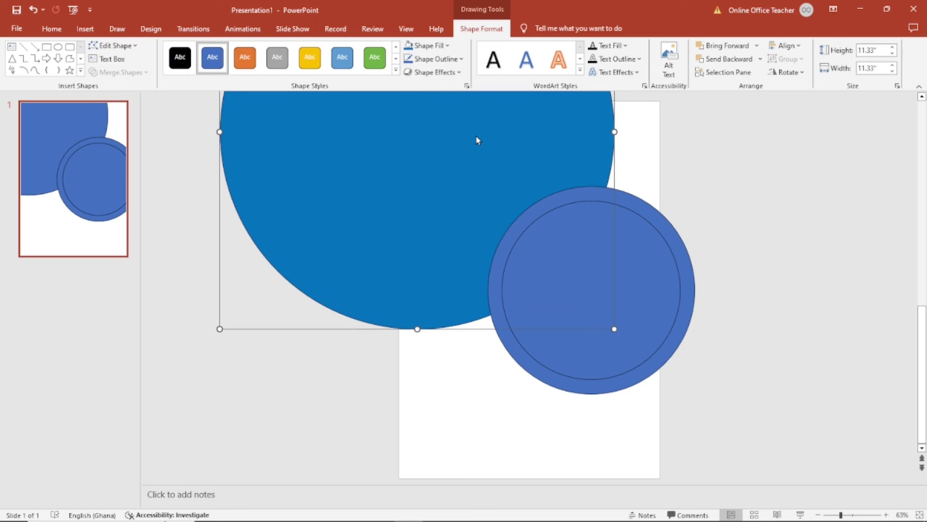
Step: Fill the 5.96 in outer circle with white to form a ring around the inner one
click(641, 203)
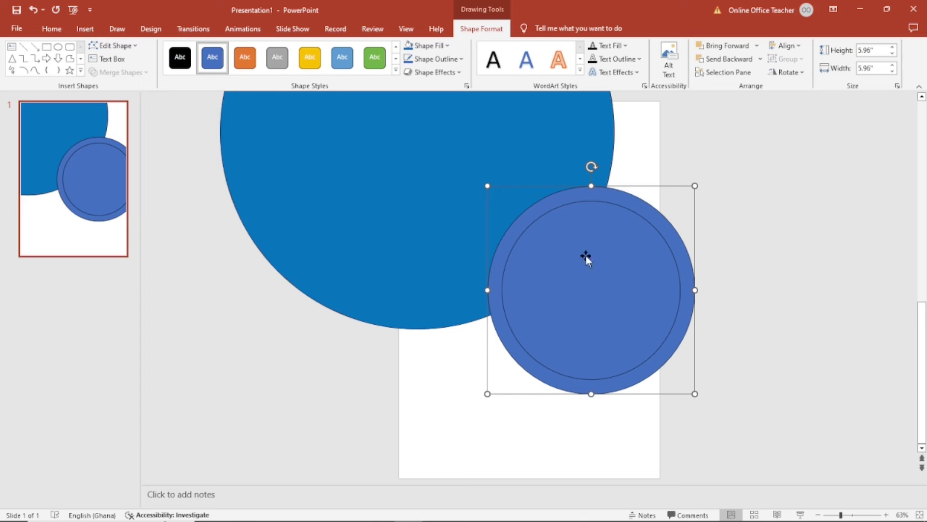
click(425, 46)
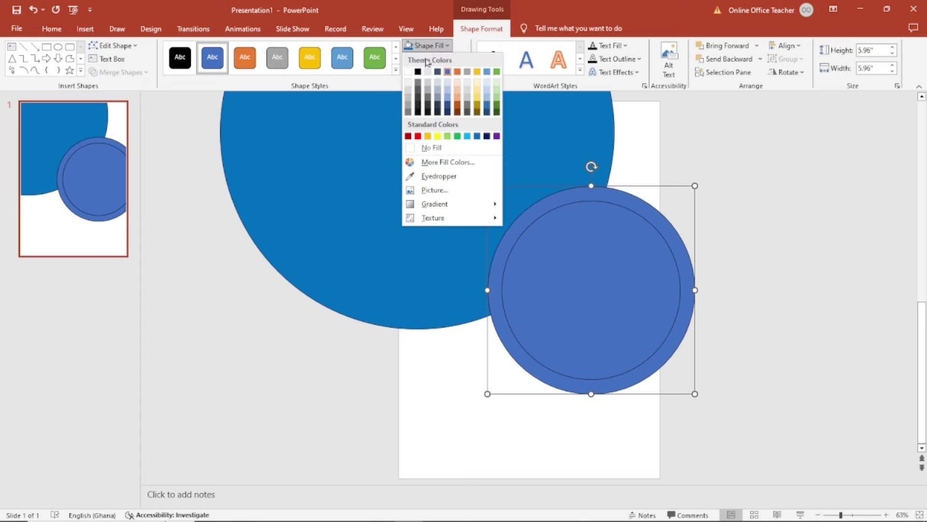
click(408, 74)
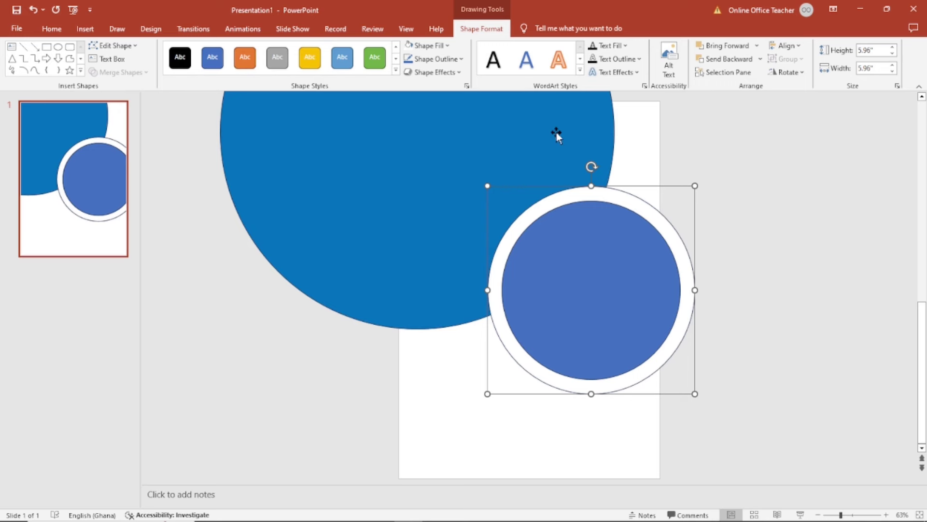
Step: Insert the 'icon' picture and shrink it to a 0.84 in E logo atop the big circle
click(85, 30)
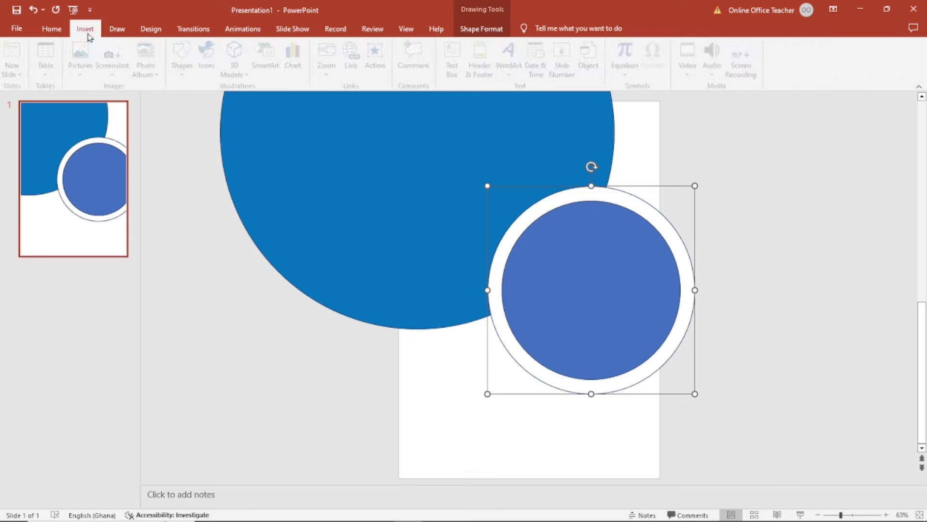
click(89, 64)
click(102, 107)
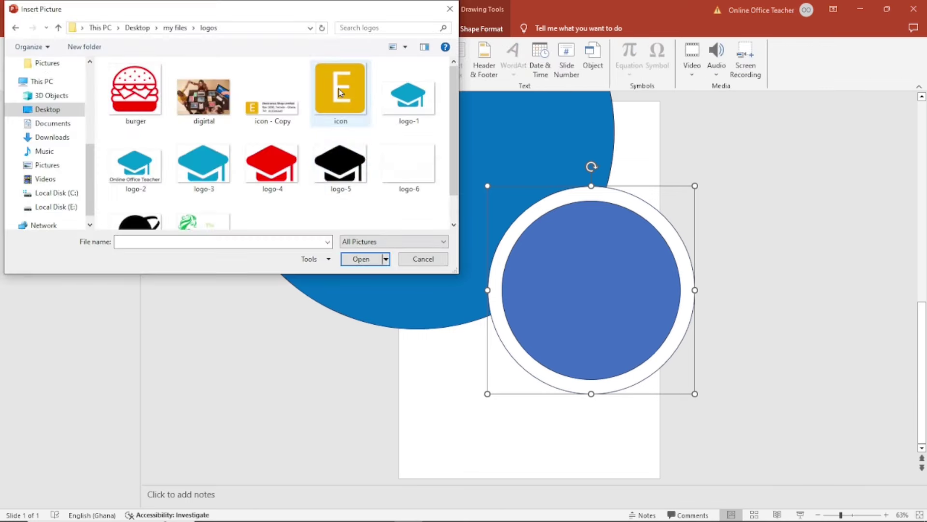
click(341, 92)
click(350, 261)
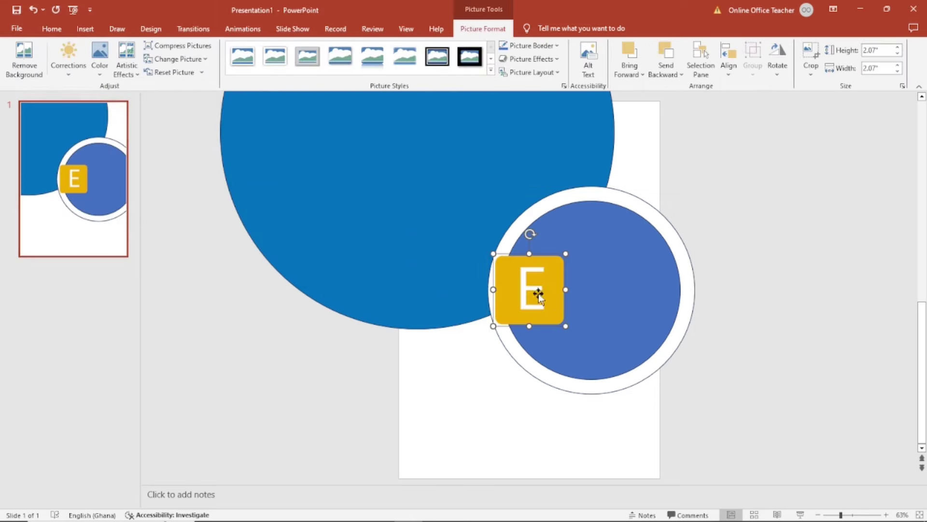
drag(533, 291, 471, 153)
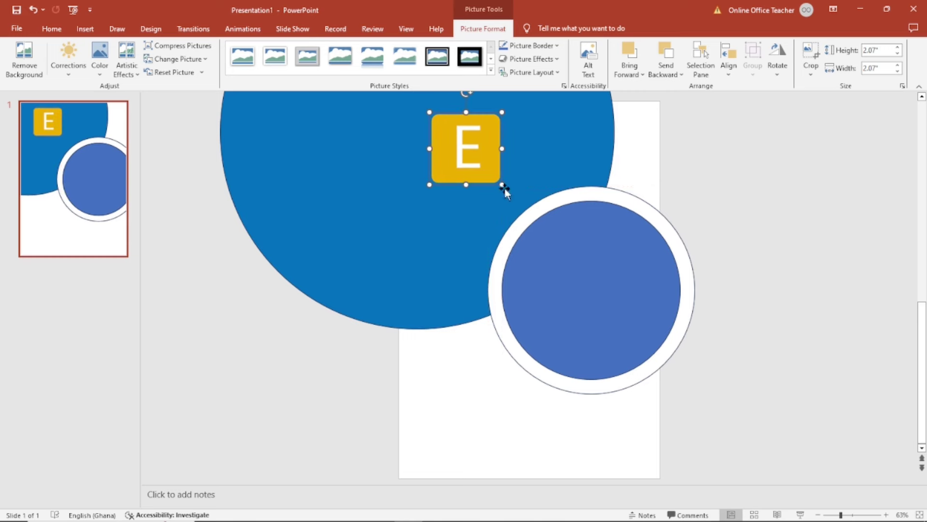
drag(503, 186, 430, 131)
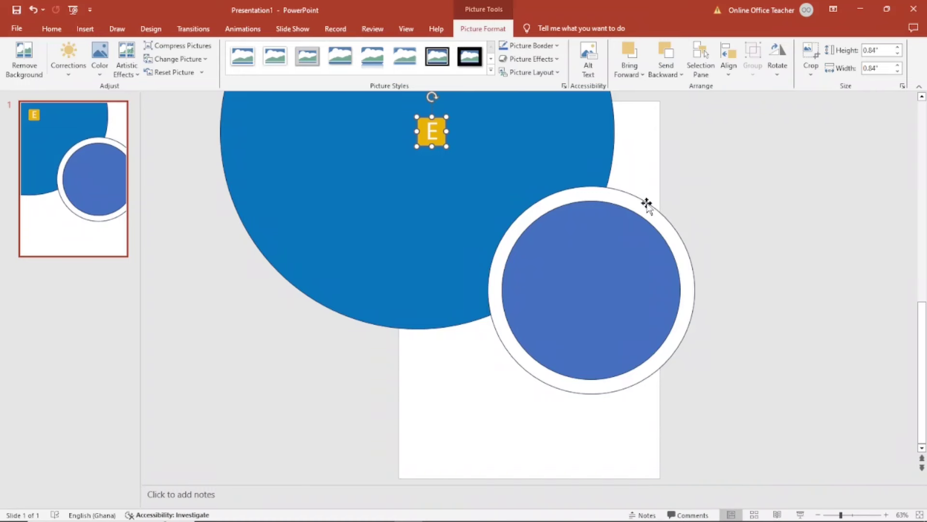
Step: Colour the white ring's outline gold, sampling the yellow from the E logo
click(647, 202)
click(482, 29)
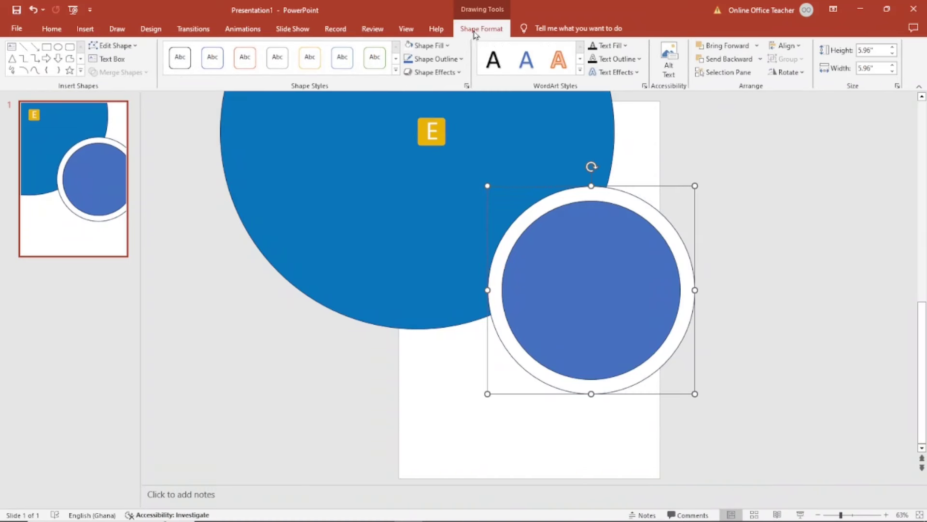
click(438, 61)
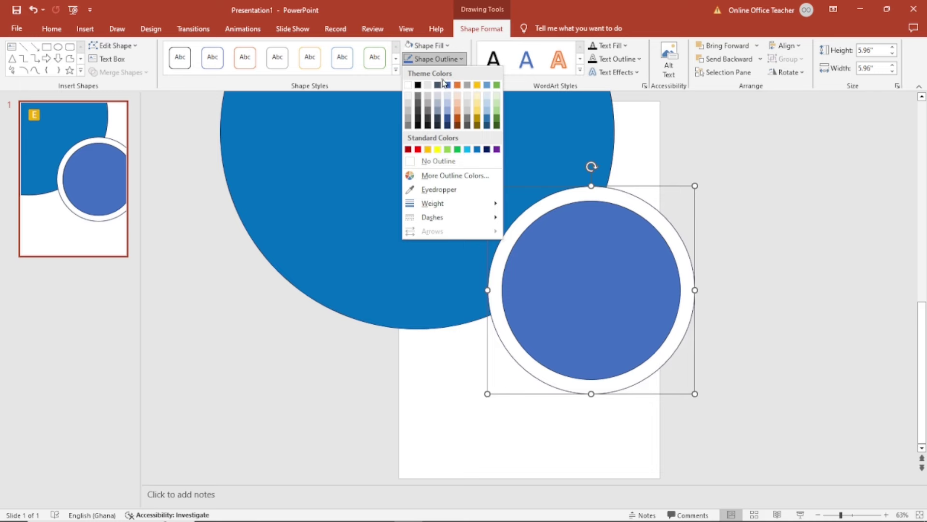
click(439, 191)
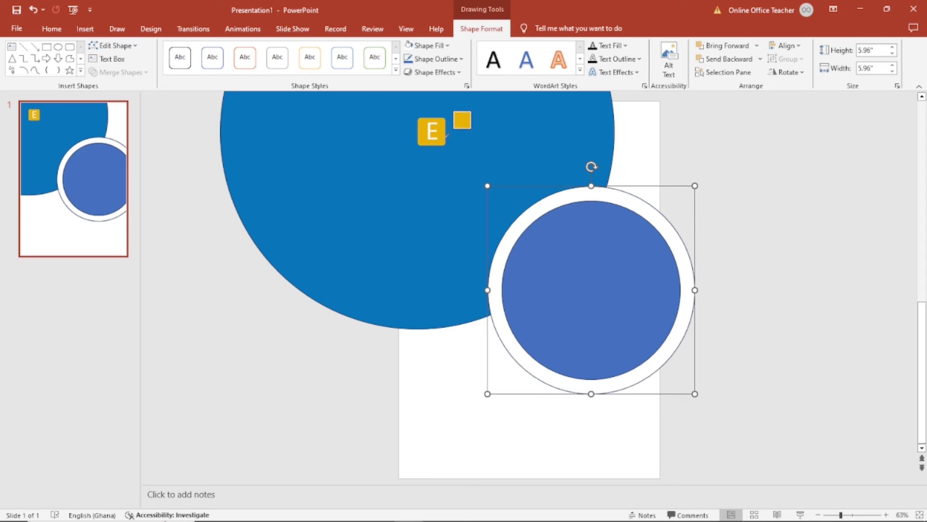
click(443, 141)
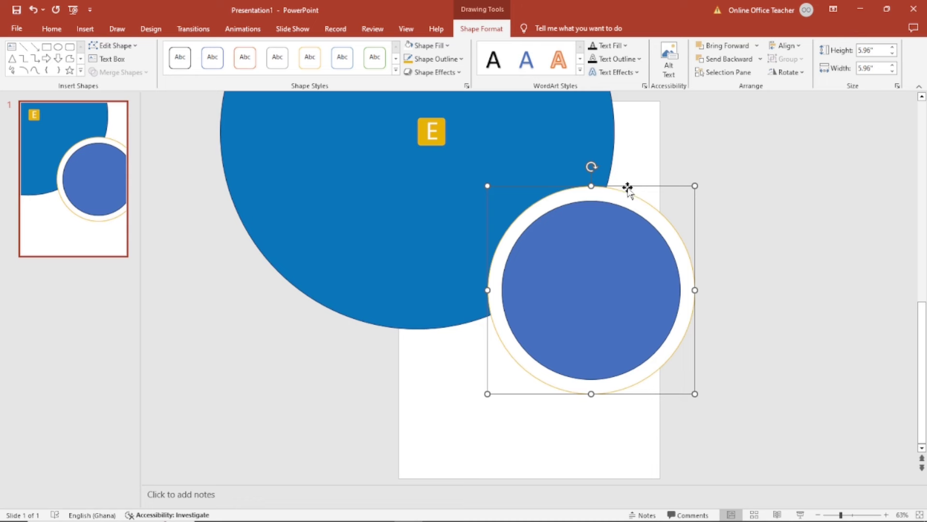
Step: Thicken the ring's outline weight and send the ring behind the big blue circle
click(439, 60)
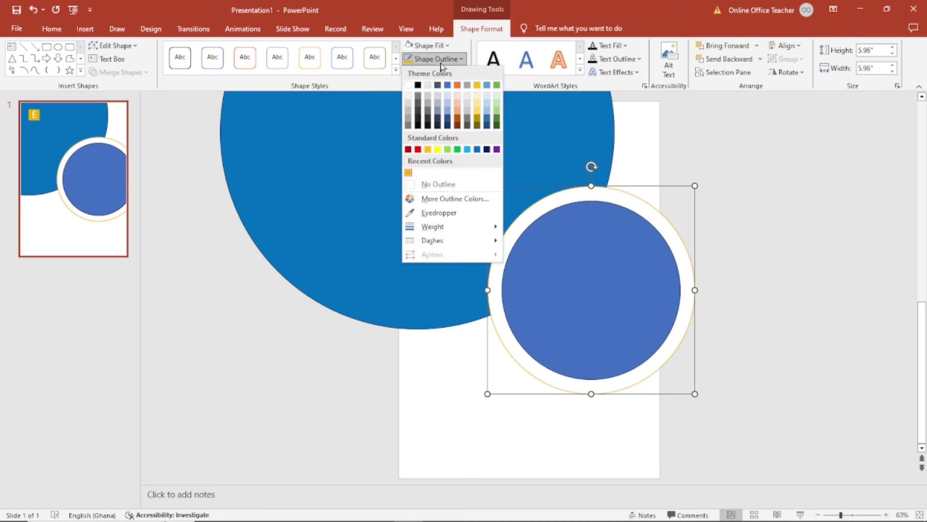
mouse_move(440, 227)
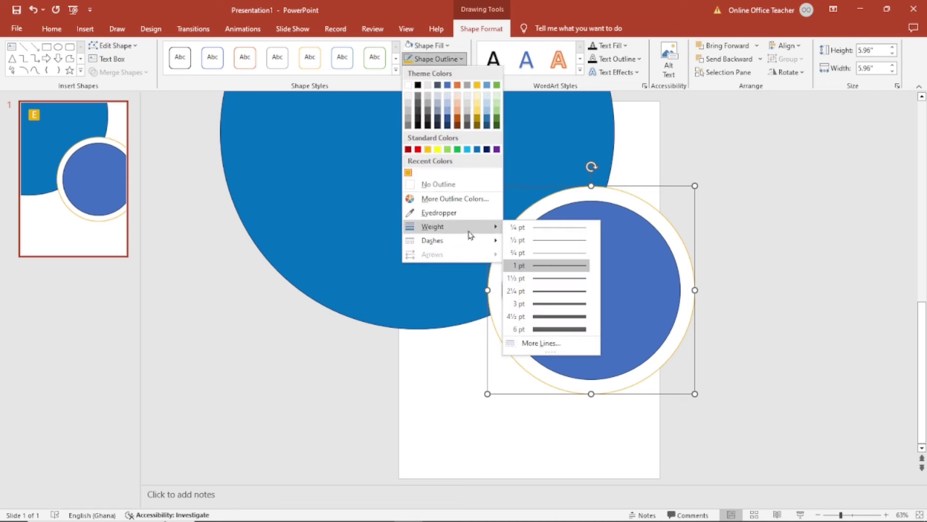
click(555, 294)
click(580, 298)
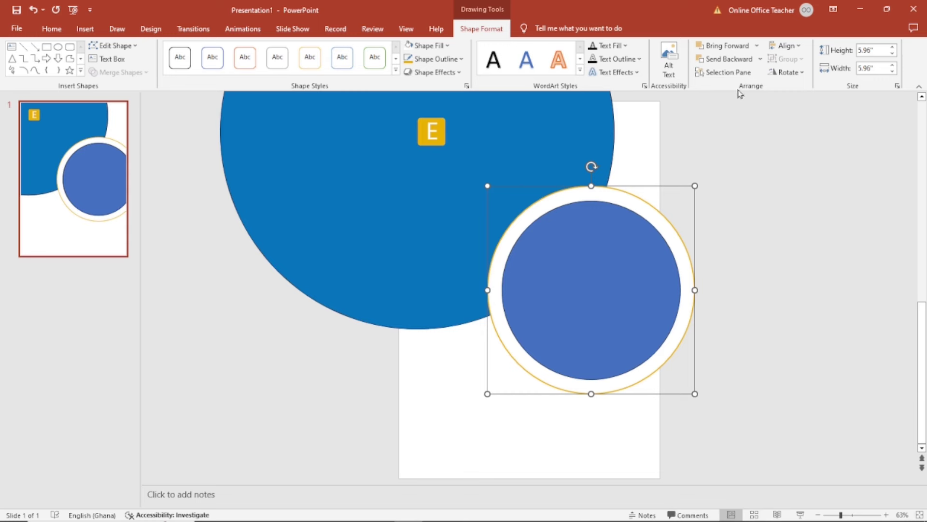
click(720, 65)
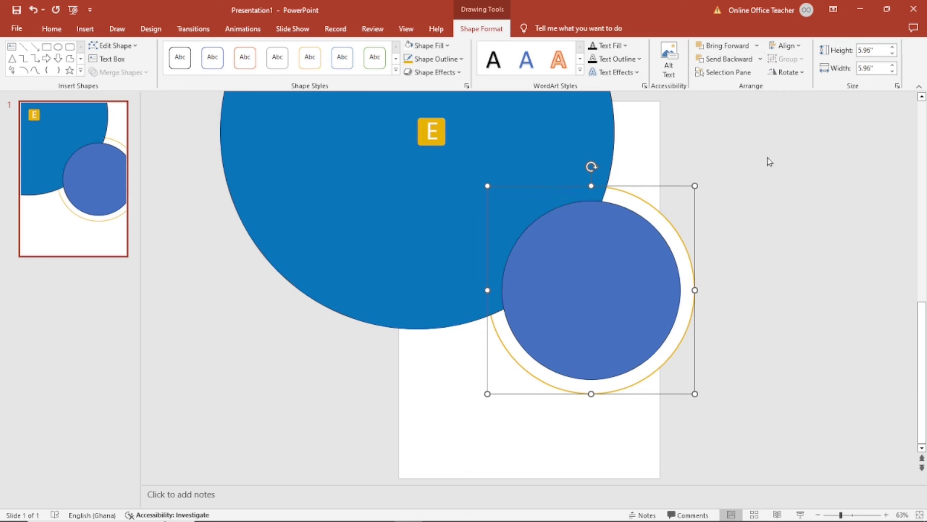
click(791, 235)
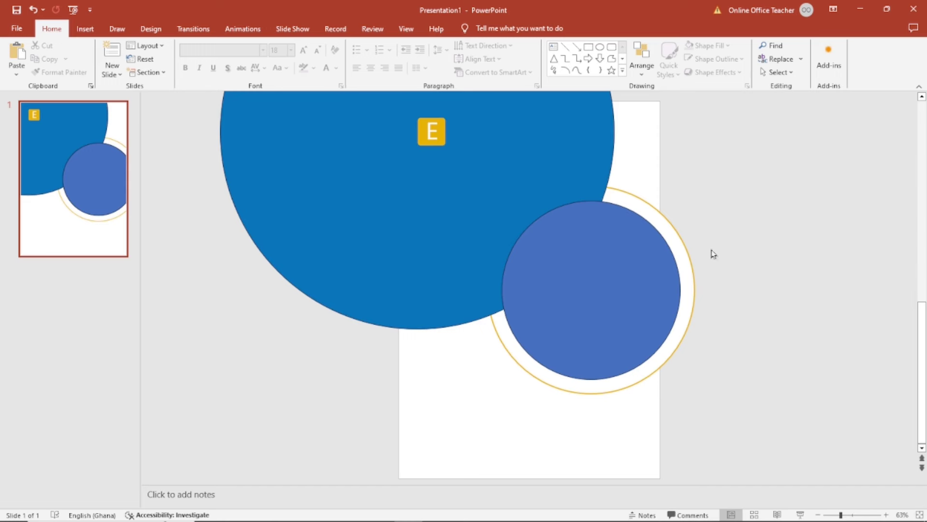
Step: Remove the inner circle's outline
click(572, 277)
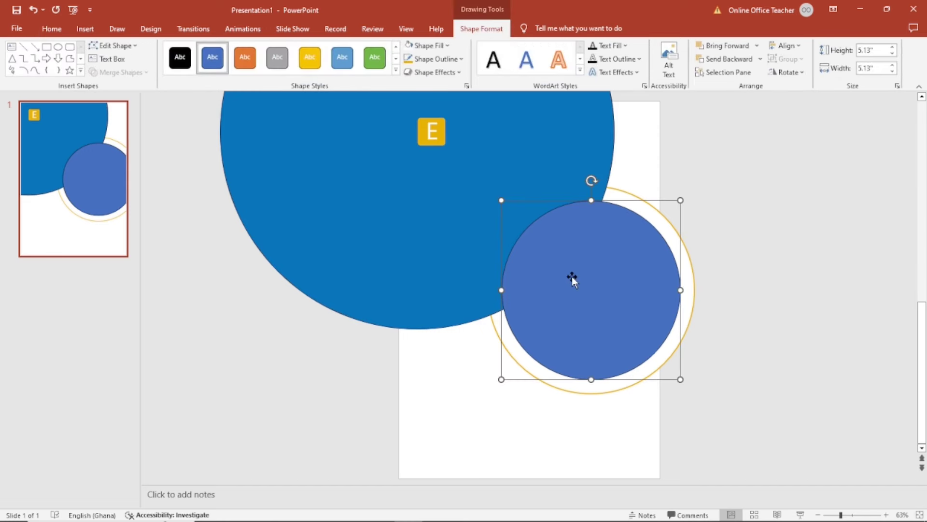
click(448, 59)
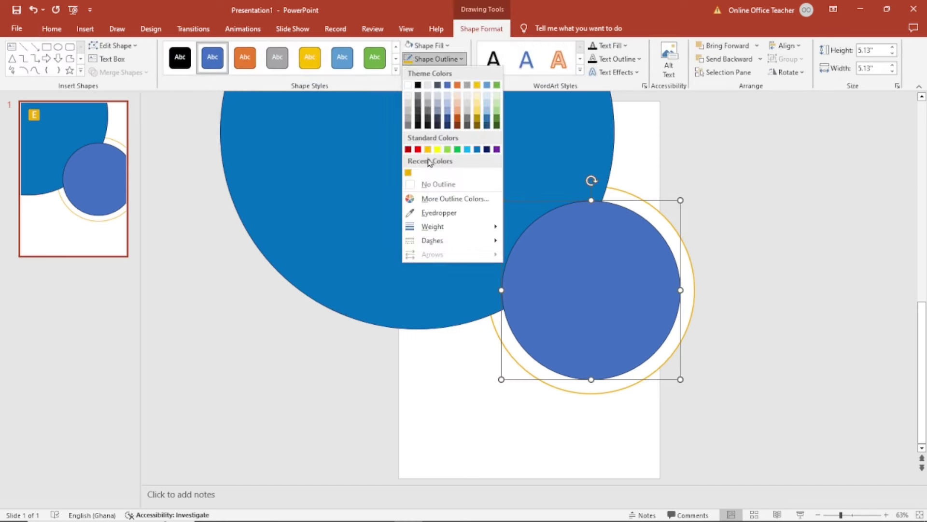
click(427, 184)
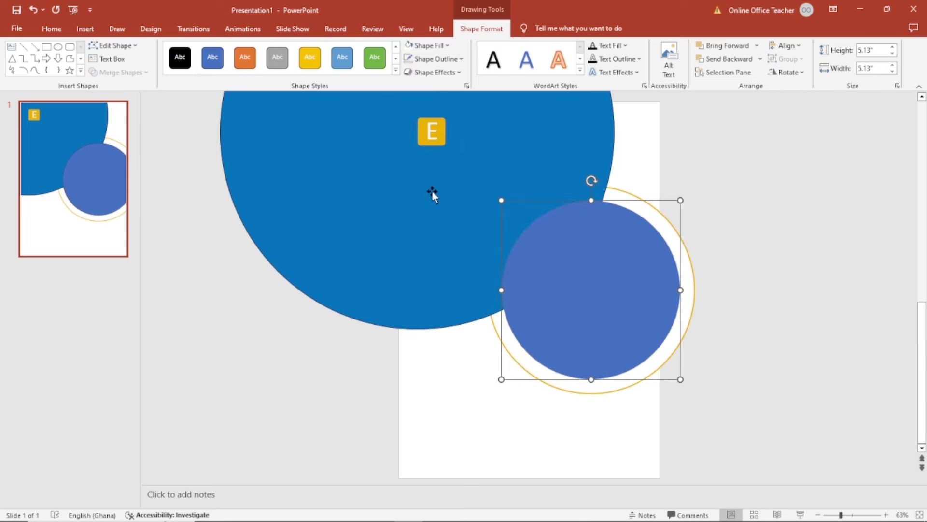
Step: Fill the inner circle with the 'digirtal' photo of people working at a desk
click(440, 46)
click(436, 216)
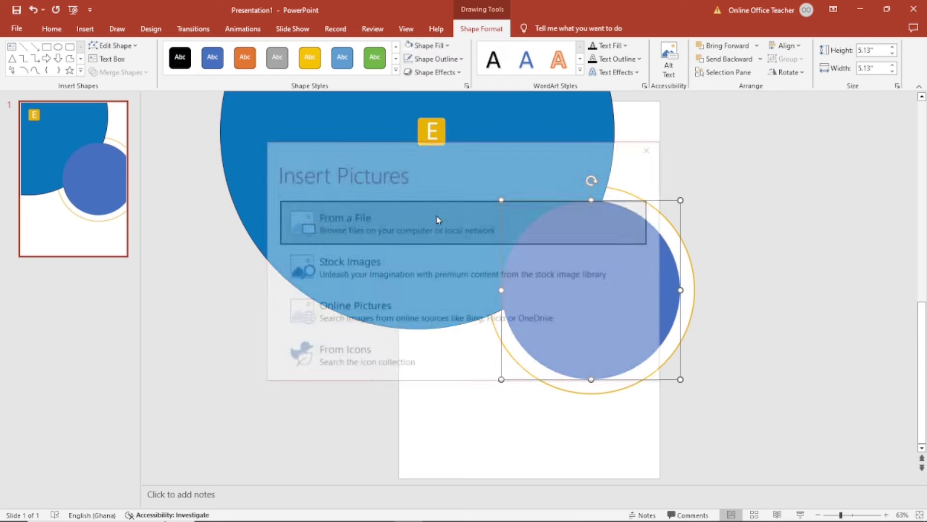
click(338, 227)
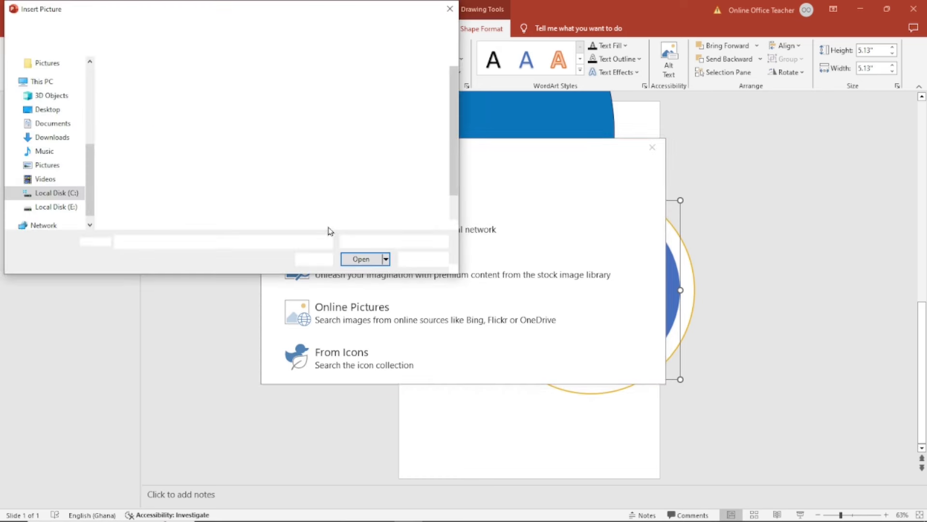
click(203, 94)
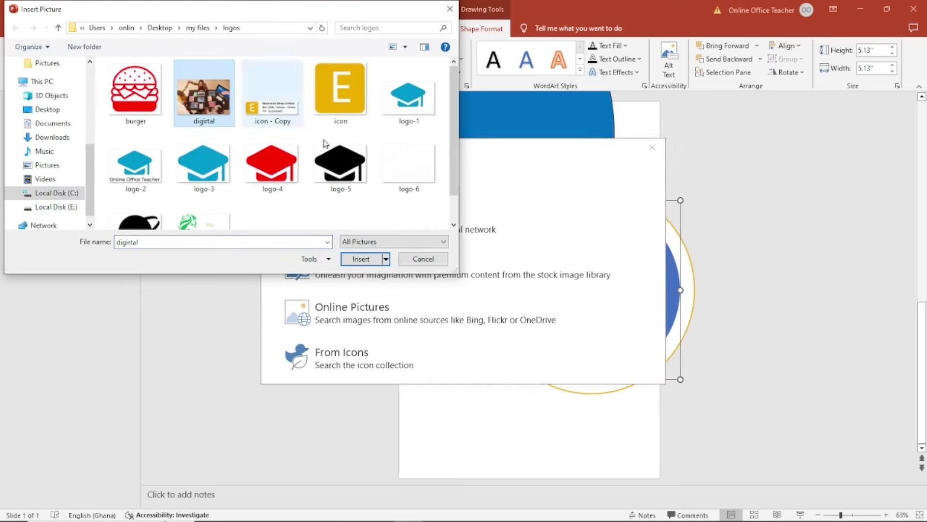
click(361, 260)
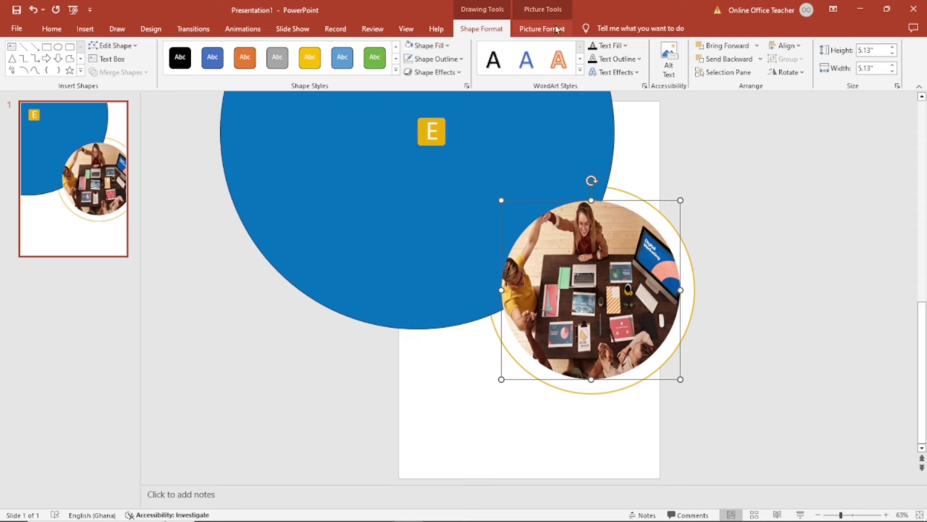
click(536, 31)
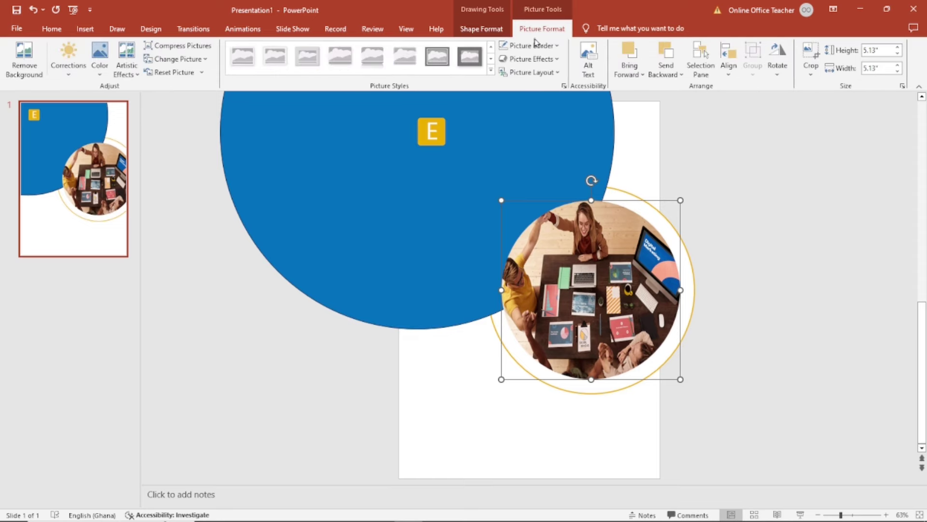
Step: Crop the circle photo to Fill and shift it right so both high-fiving people show
click(813, 77)
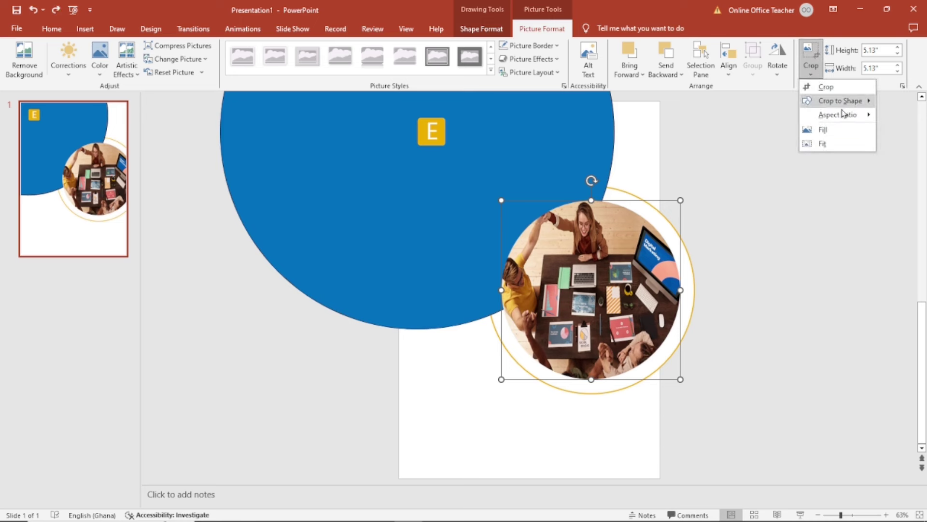
click(824, 131)
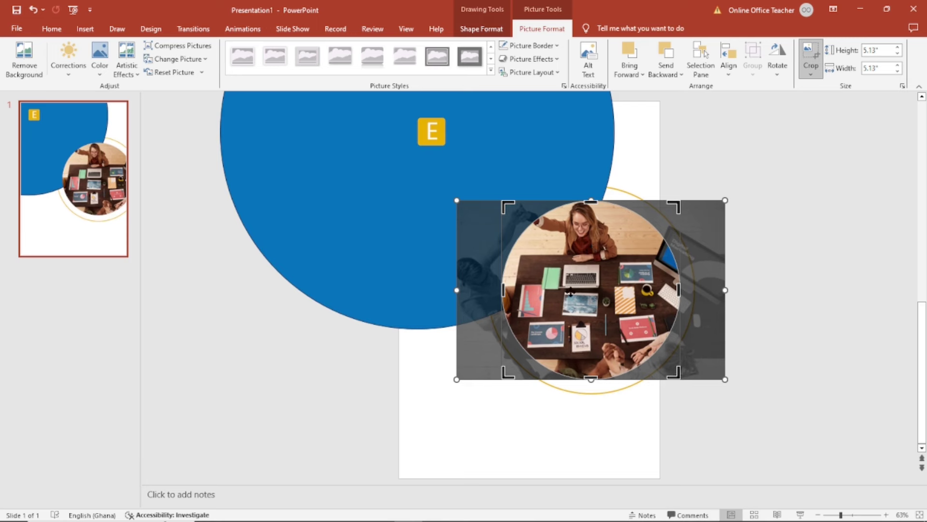
drag(570, 291, 615, 289)
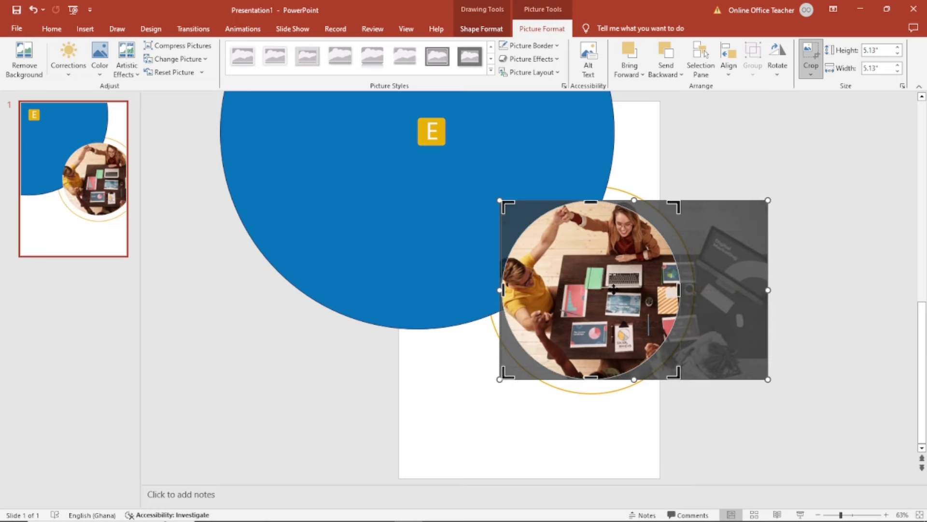
click(811, 56)
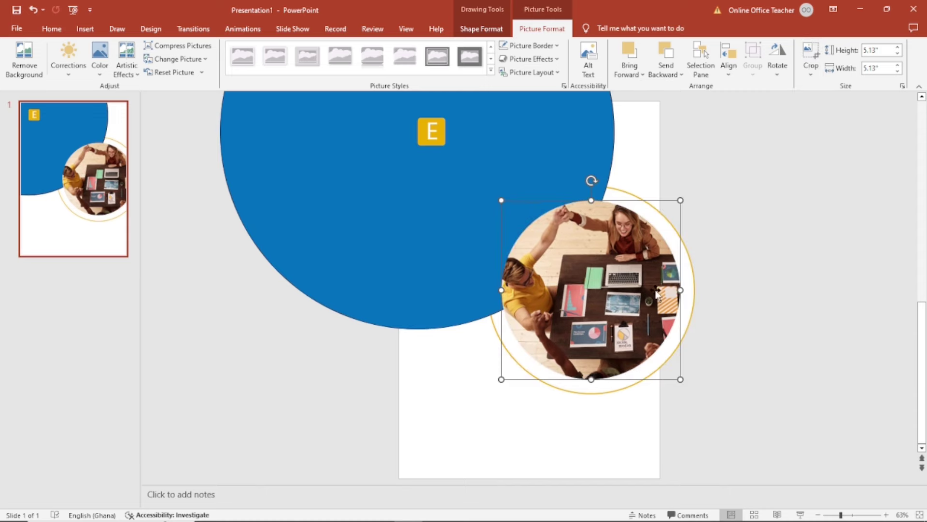
click(770, 303)
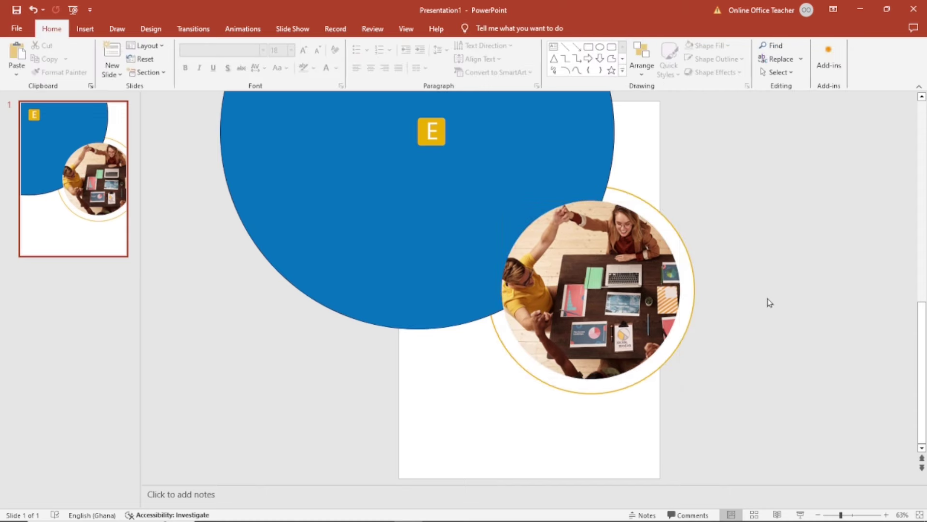
Step: Add a text box beside the E logo reading COMPANY NAME
click(85, 29)
click(461, 62)
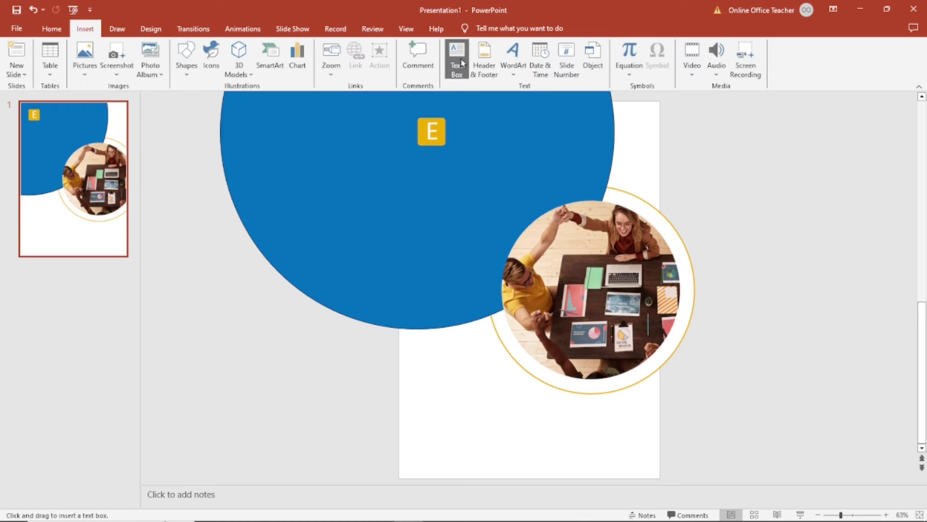
drag(462, 122, 530, 146)
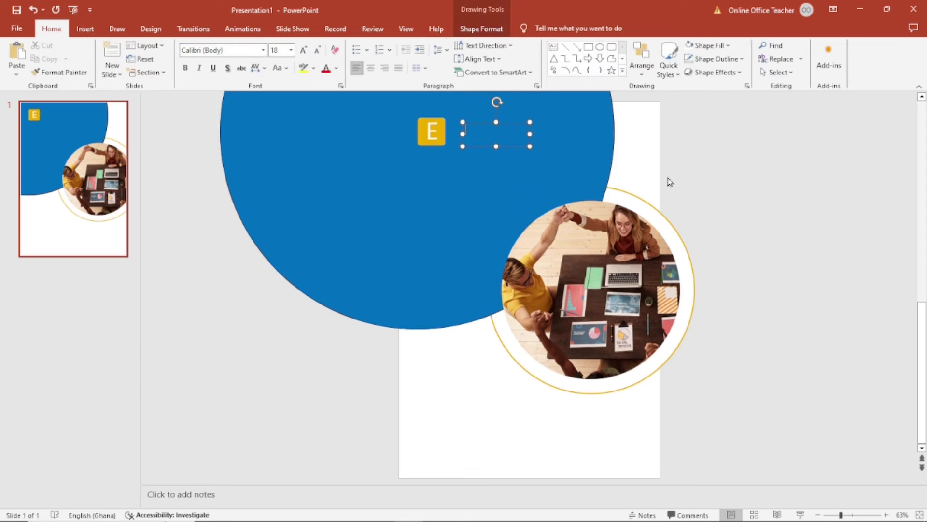
text(co)
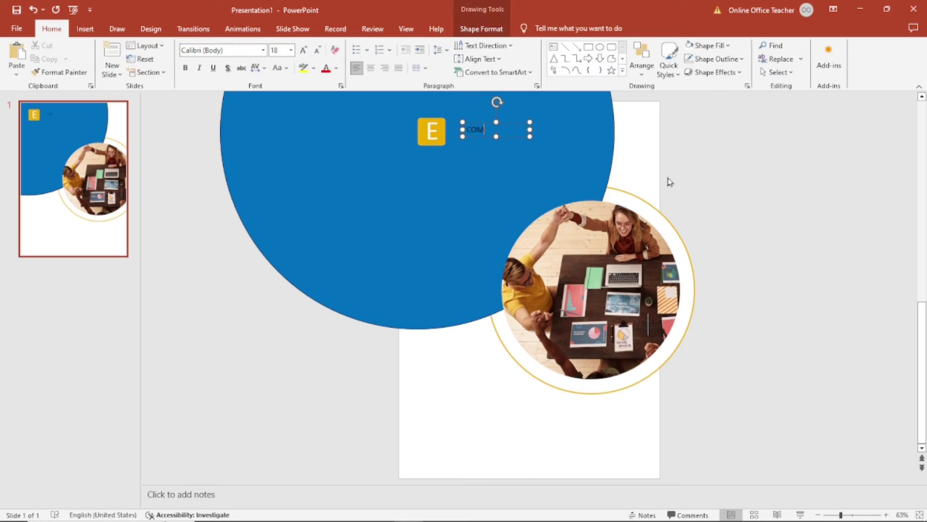
text(MPANY NAME)
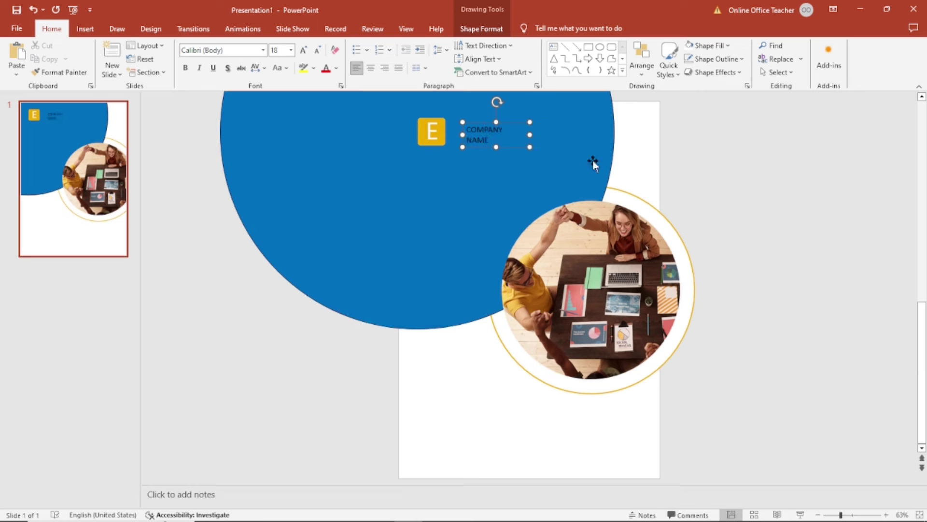
Step: Move COMPANY NAME up against the E logo and make it bold white
click(495, 146)
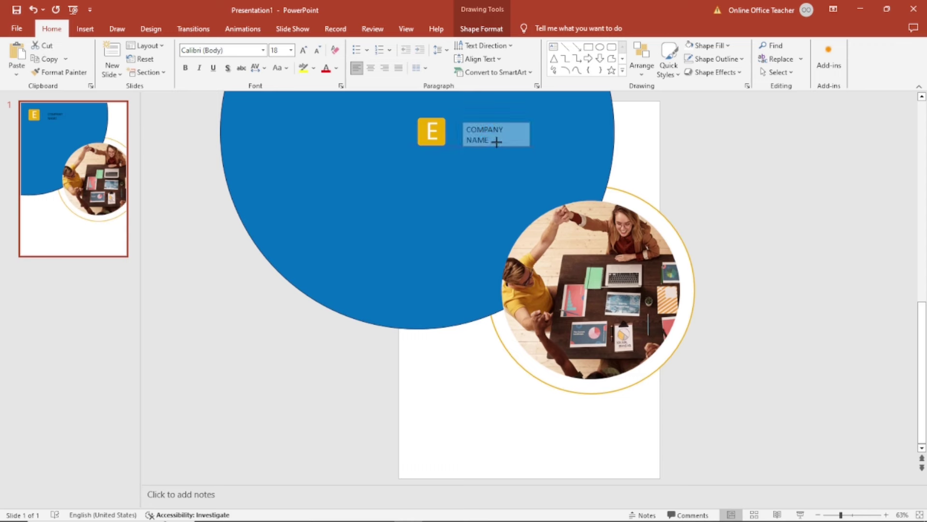
click(551, 137)
click(485, 138)
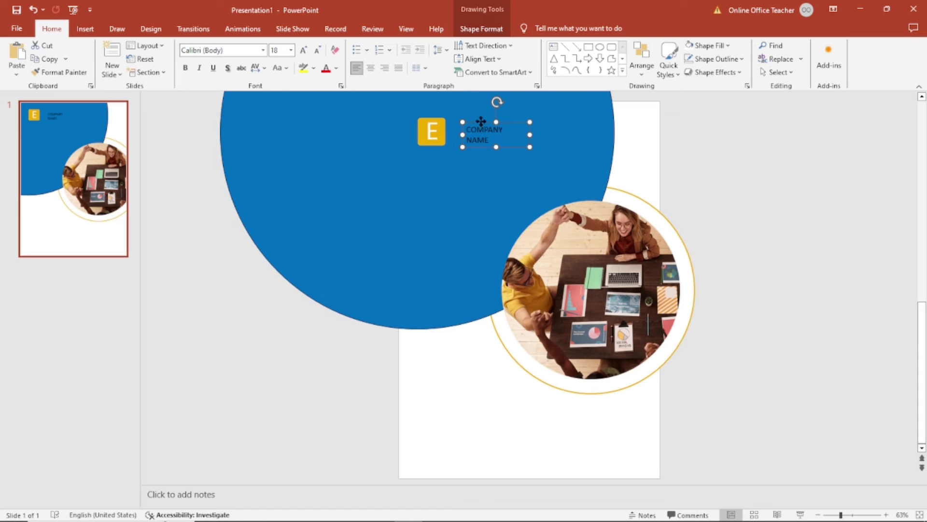
drag(482, 125, 466, 119)
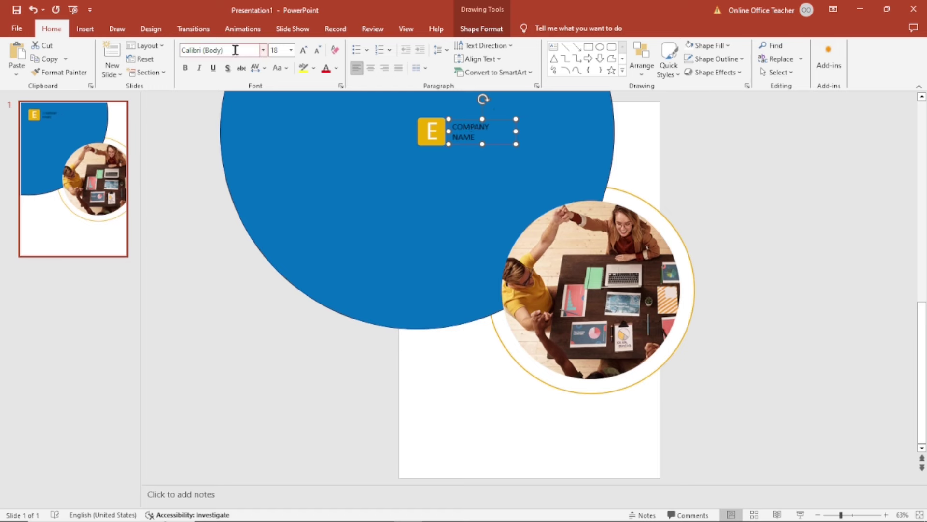
click(184, 70)
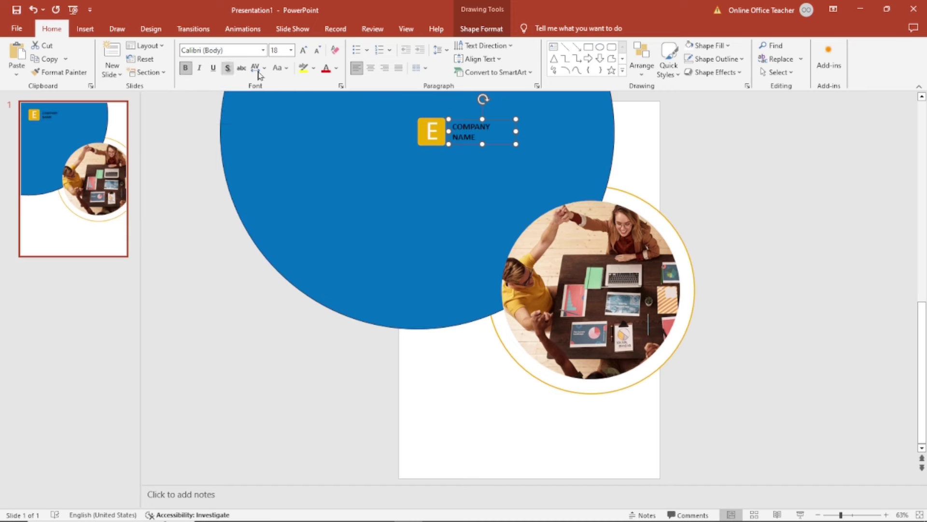
click(336, 69)
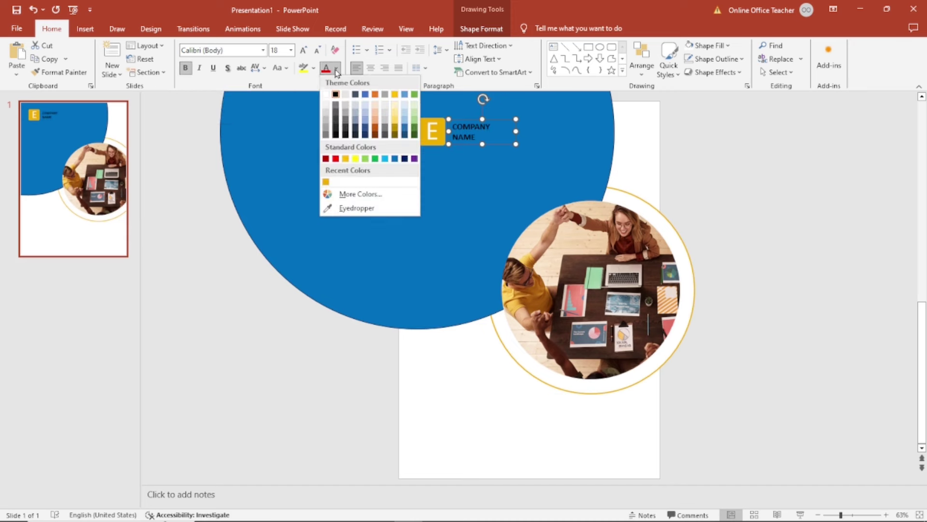
click(326, 94)
click(738, 162)
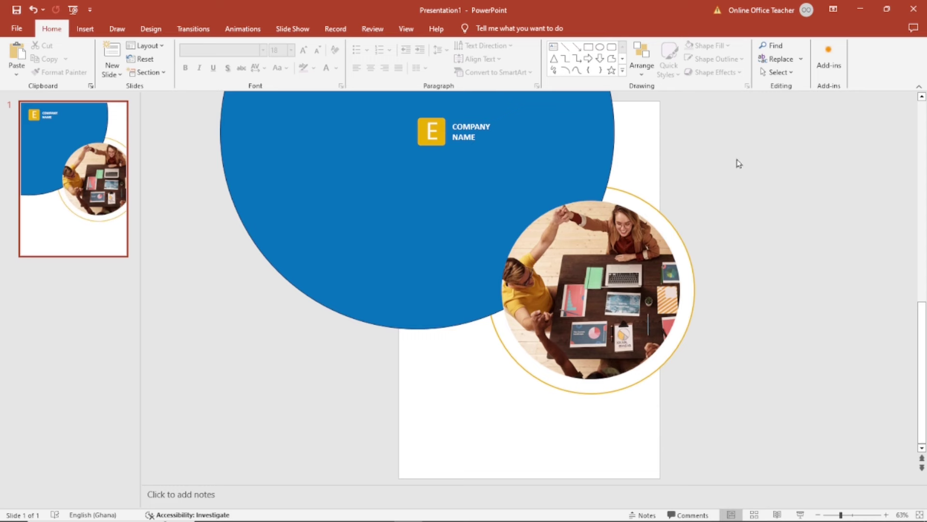
Step: Add a text box below the company name with the JOIN OUR TEAM! headline
click(85, 26)
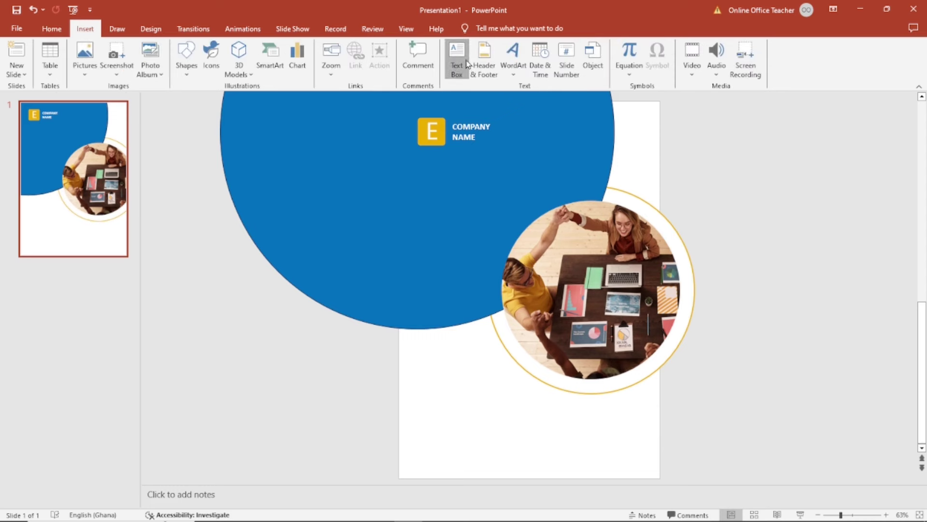
click(466, 64)
mouse_move(420, 175)
mouse_down()
mouse_move(529, 213)
mouse_move(529, 195)
mouse_up()
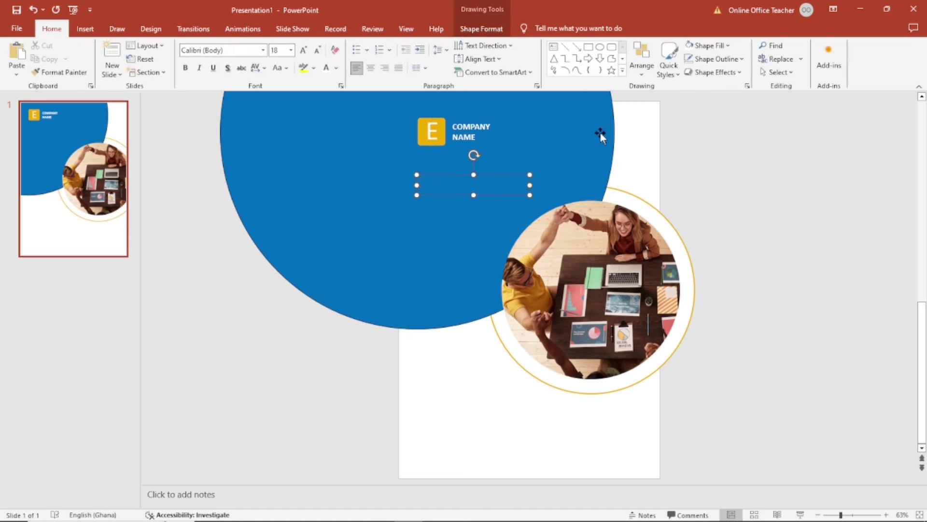
text(JOIN OUR TEAM)
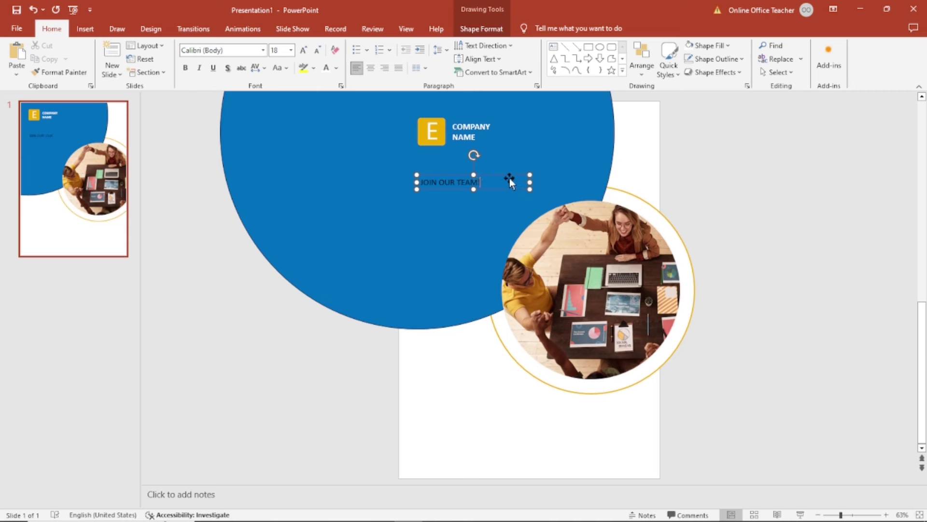
text(!)
Step: Enlarge the headline to 54 pt and make it bold with a text shadow
click(303, 50)
click(304, 50)
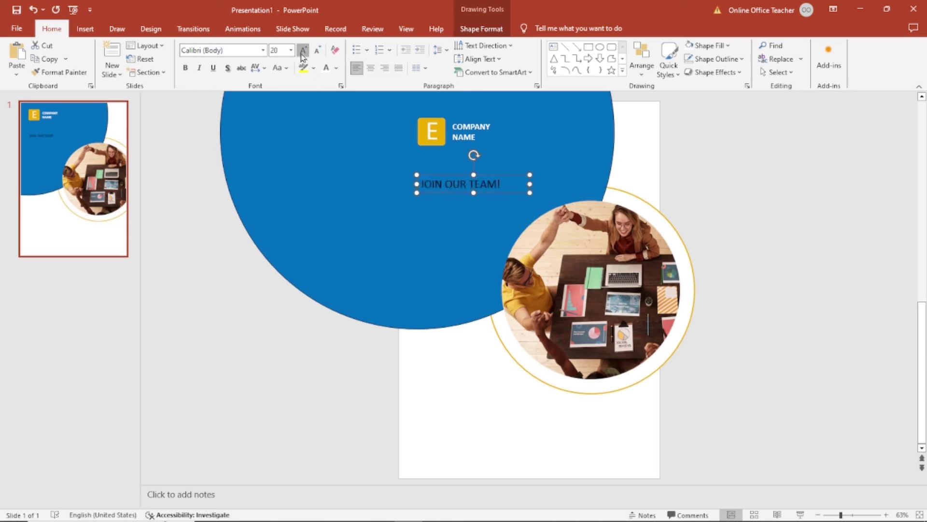
click(303, 50)
click(304, 49)
click(303, 50)
click(303, 49)
click(303, 52)
click(303, 51)
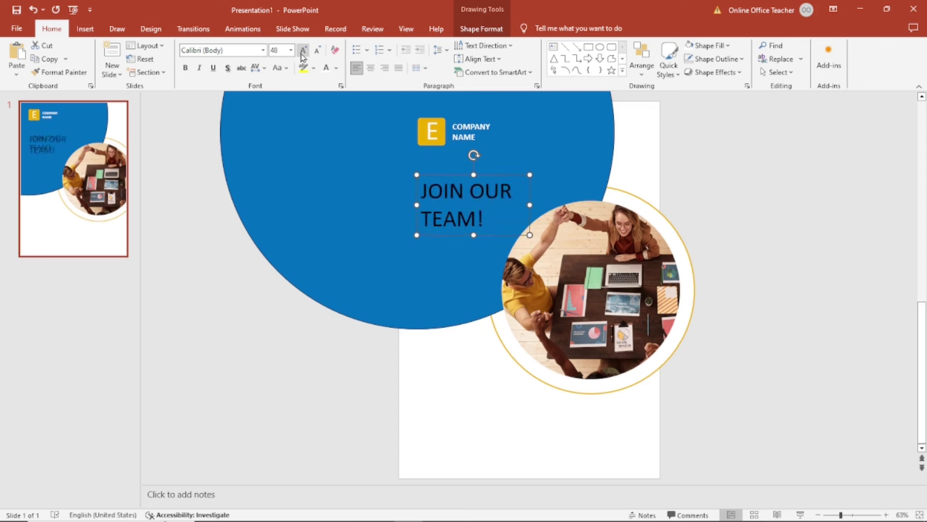
click(303, 51)
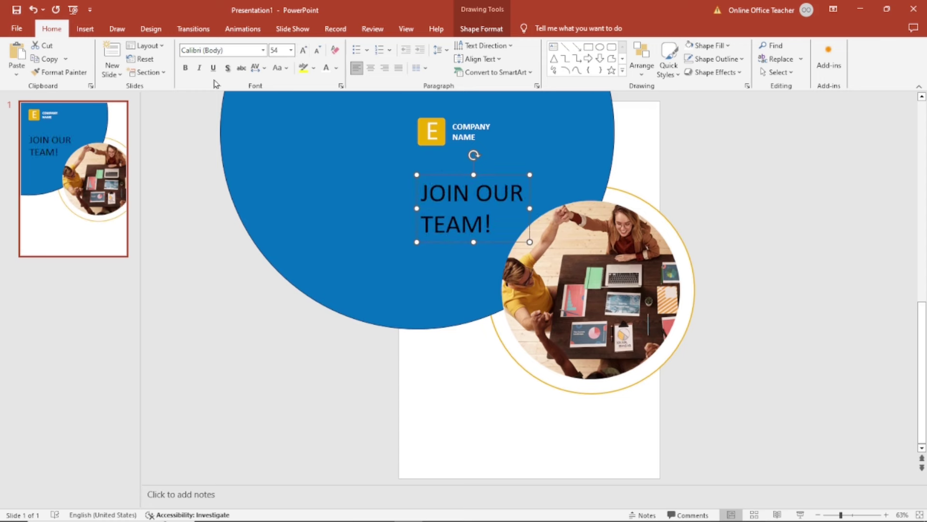
click(185, 68)
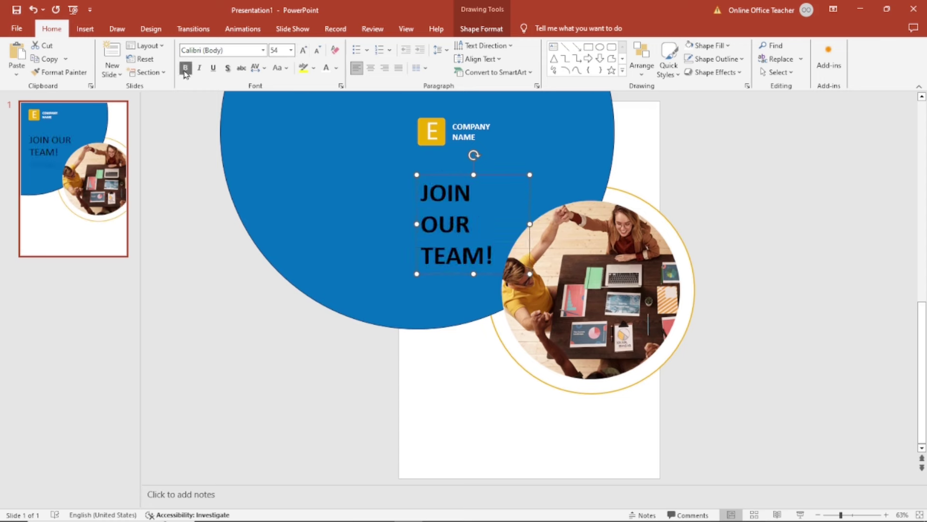
click(227, 68)
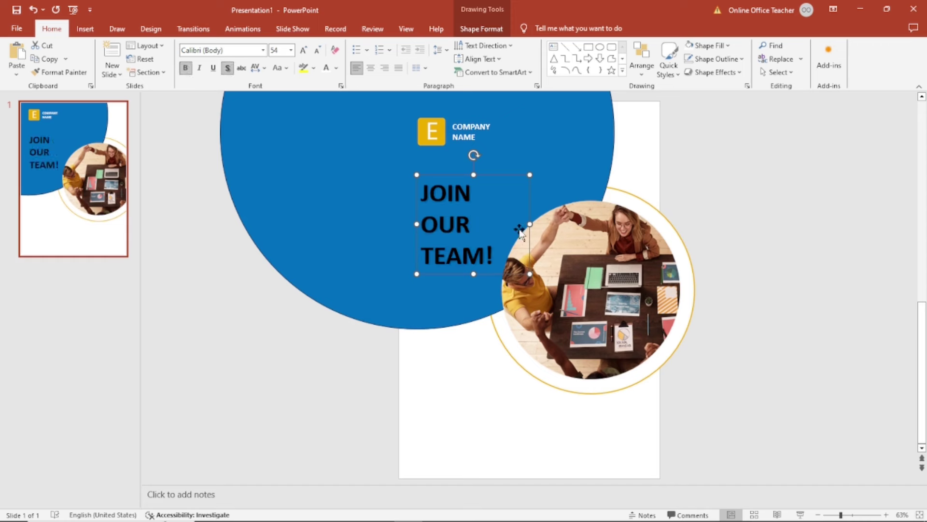
Step: Widen the headline box, turn the text white, and nudge it left and up
drag(529, 224, 548, 225)
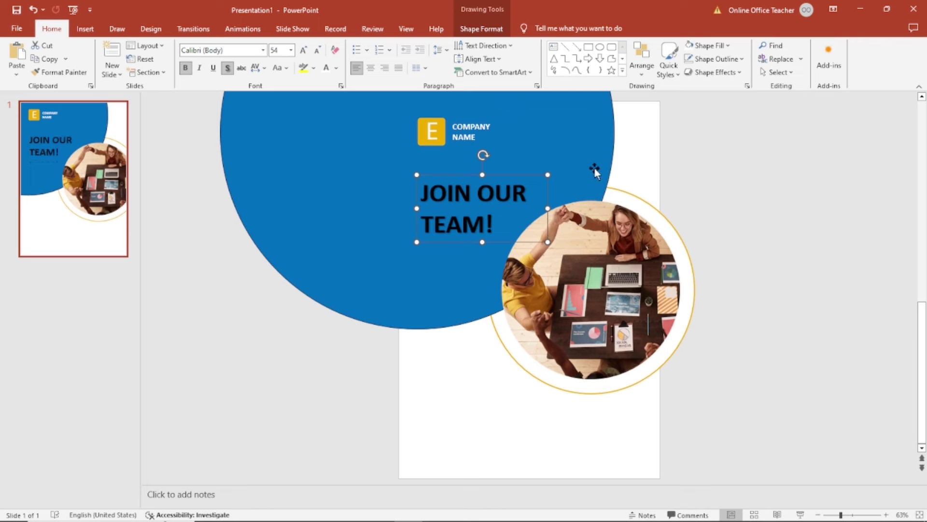
key(Left)
key(Left)
key(Left)
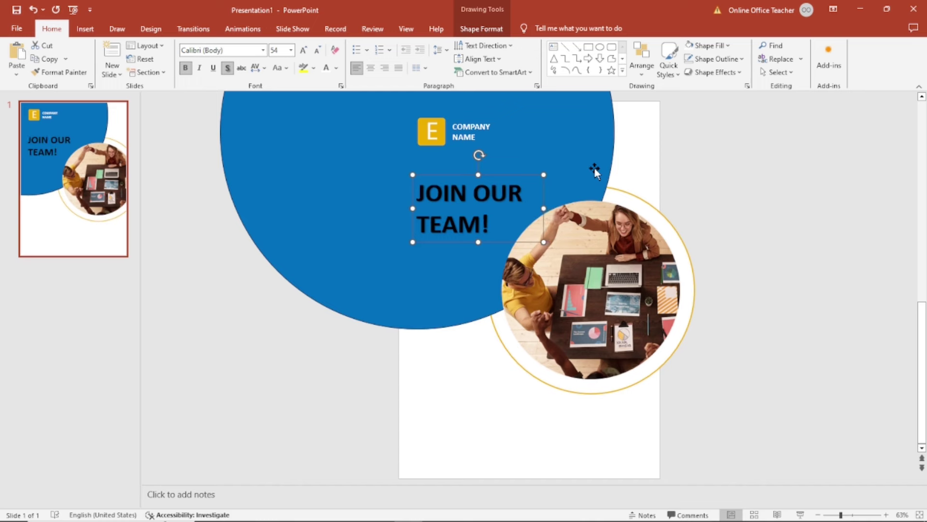
click(326, 68)
key(Up)
key(Up)
key(Up)
key(Up)
key(Up)
key(Up)
key(Up)
key(Up)
key(Up)
key(Up)
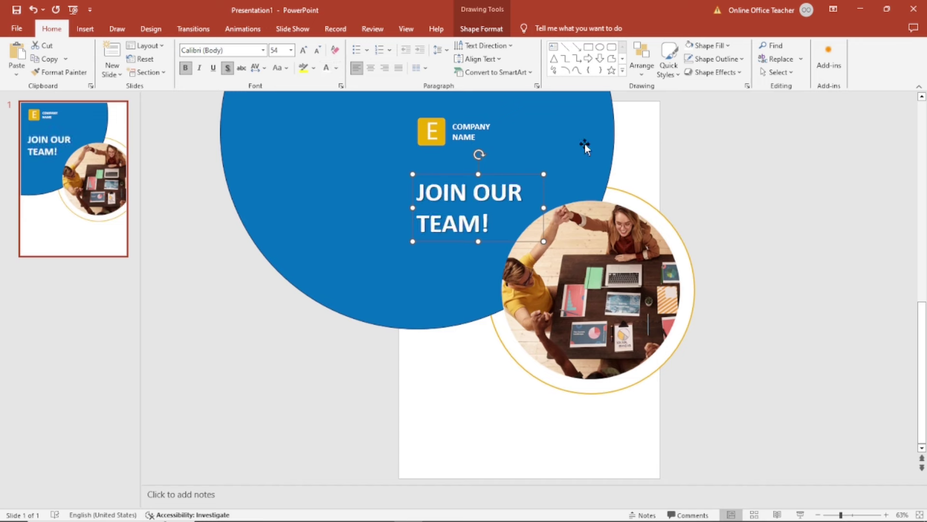
key(Up)
key(Up)
key(Up)
key(Up)
key(Up)
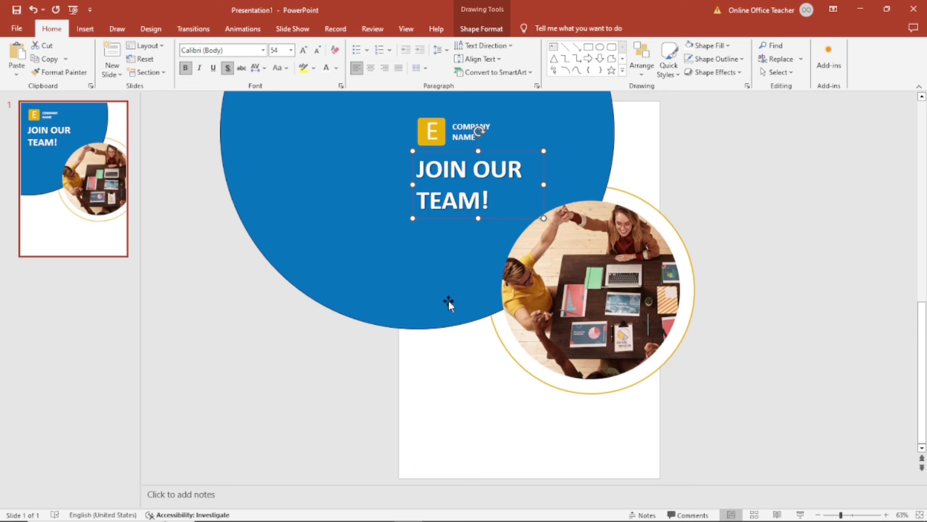
Step: Duplicate the COMPANY NAME box and move the copy below the headline
click(455, 127)
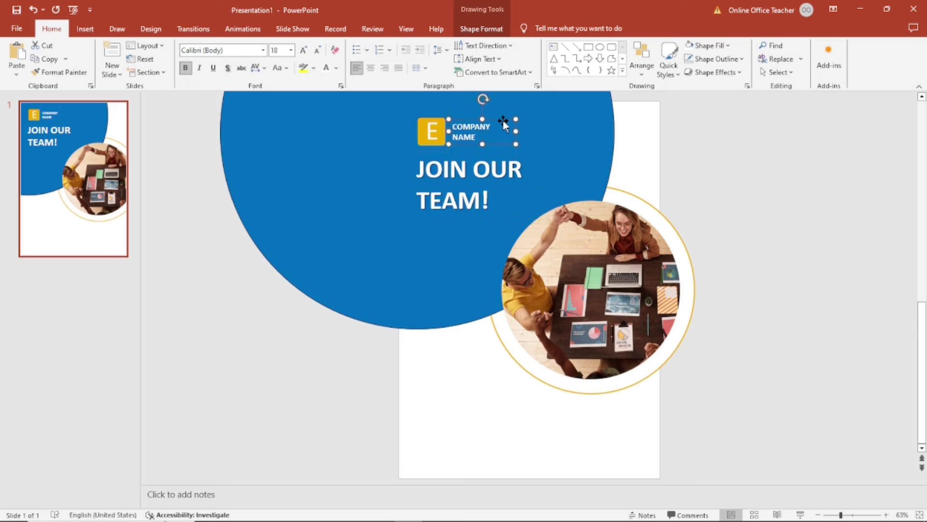
click(43, 58)
click(16, 53)
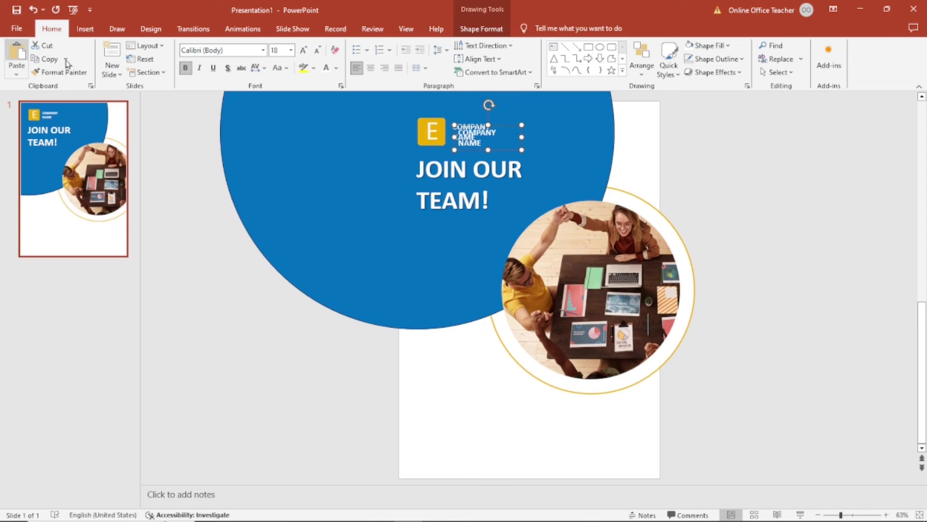
drag(505, 145, 530, 247)
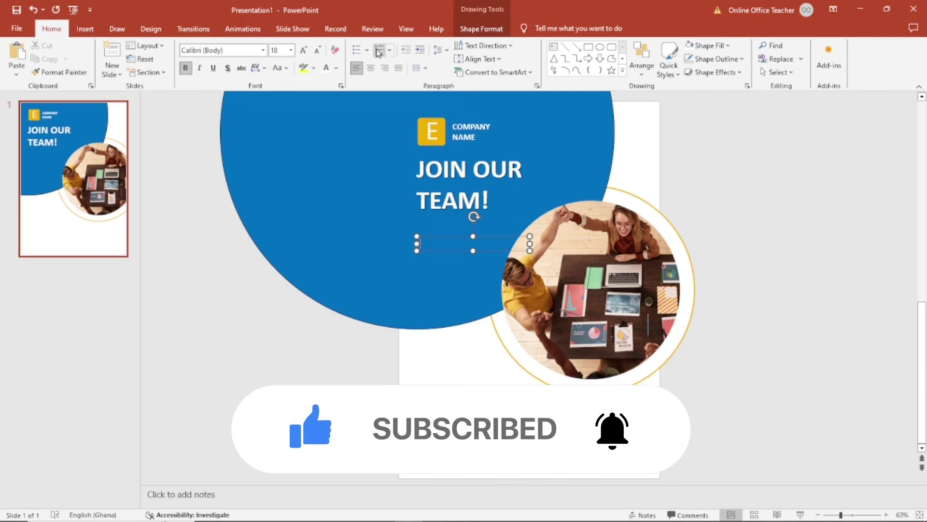
Step: Make it a numbered list: Social Media Specialist, Product Manager, Human Resource, Customer Service
click(379, 50)
text(Social M)
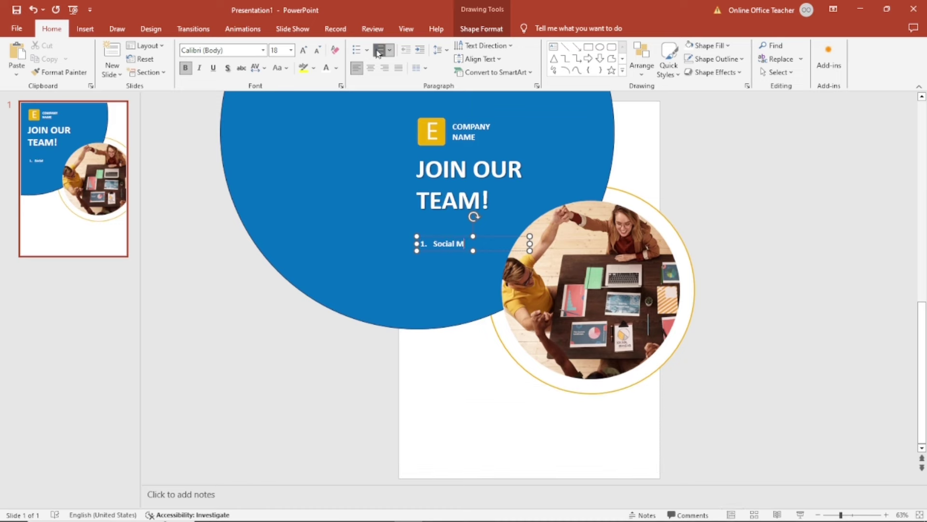
text(edia Speciali)
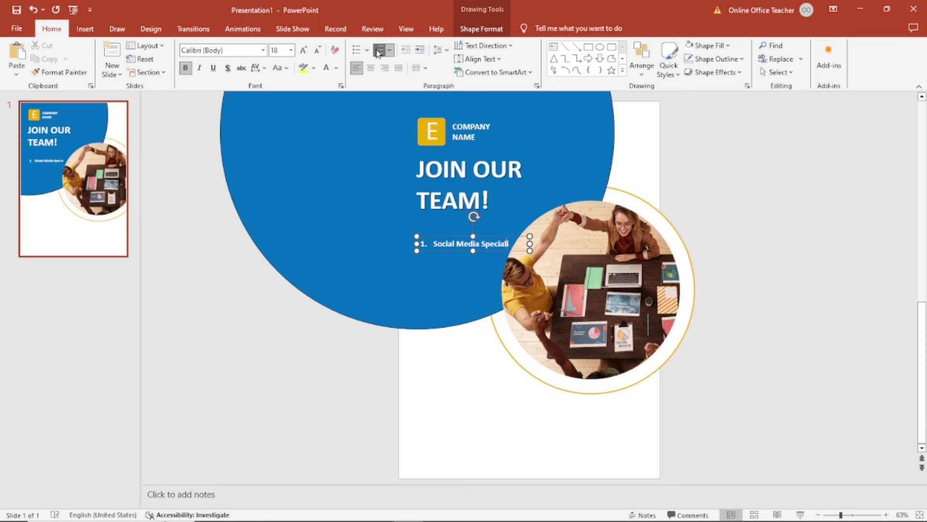
text(st)
key(Return)
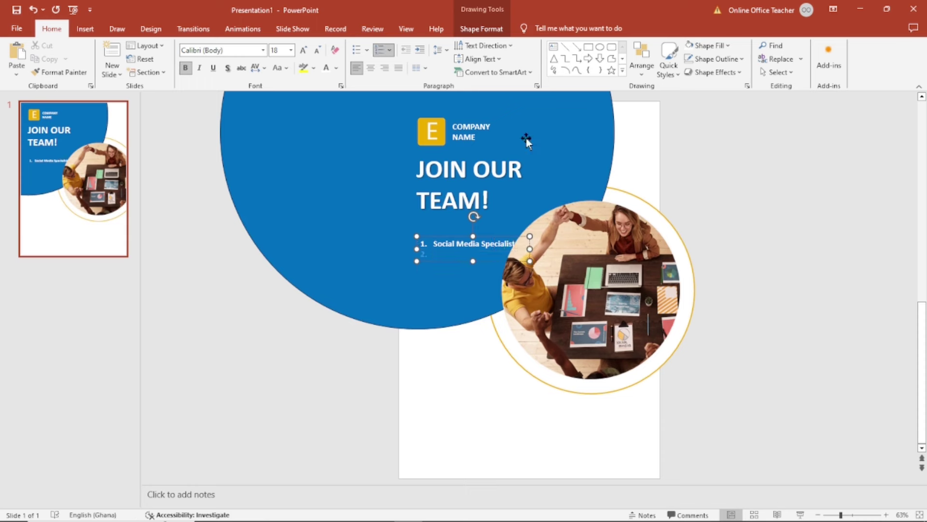
text(Product Manager)
key(Return)
text(Hu)
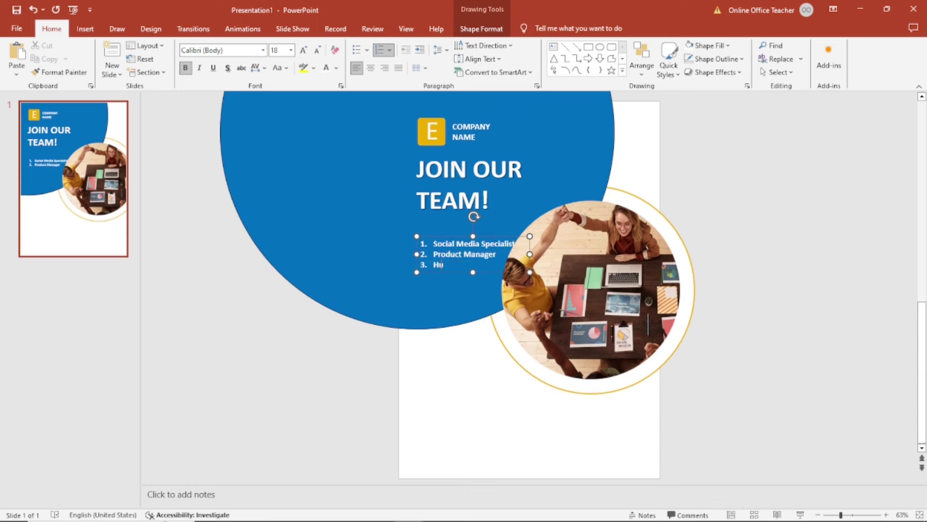
text(man Resou)
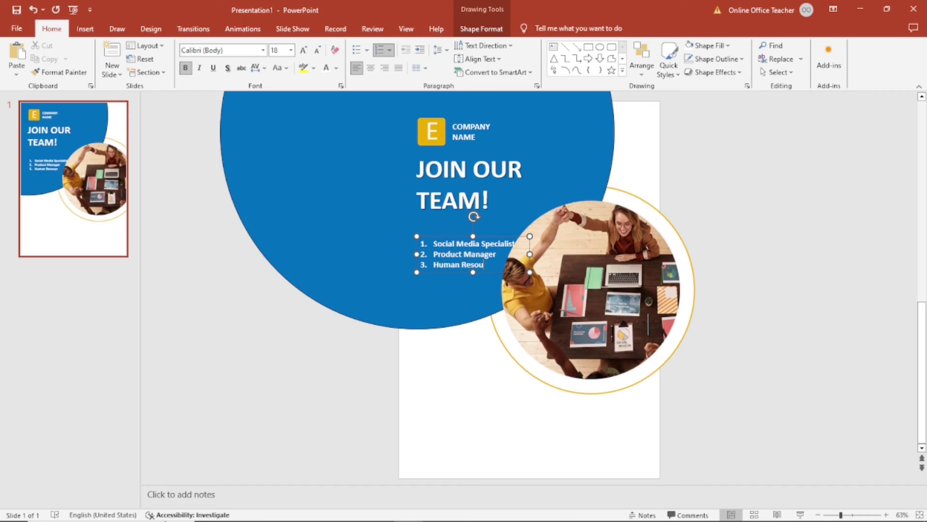
text(rce)
key(Return)
text(customer)
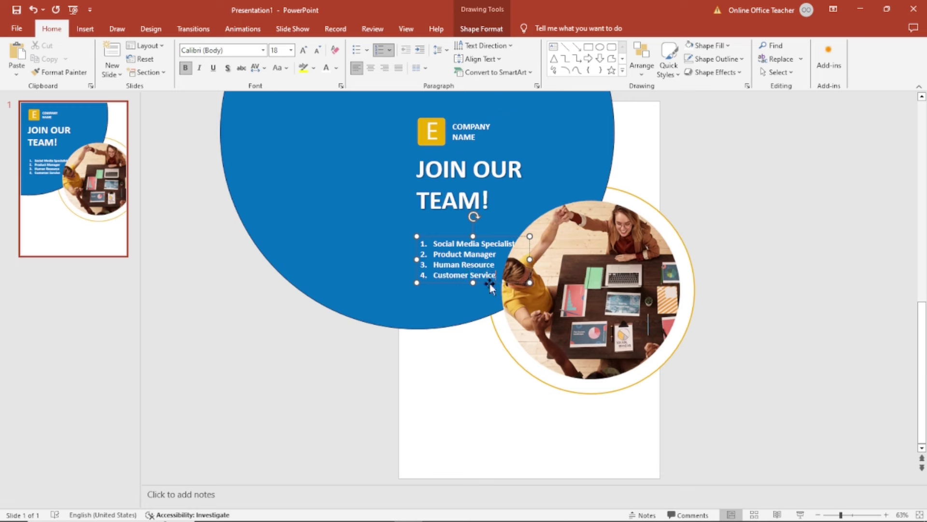
Step: Nudge the job list into place under the heading and select the whole box
click(443, 237)
key(Up)
key(Up)
key(Up)
key(Up)
key(Up)
key(Up)
key(Up)
key(Up)
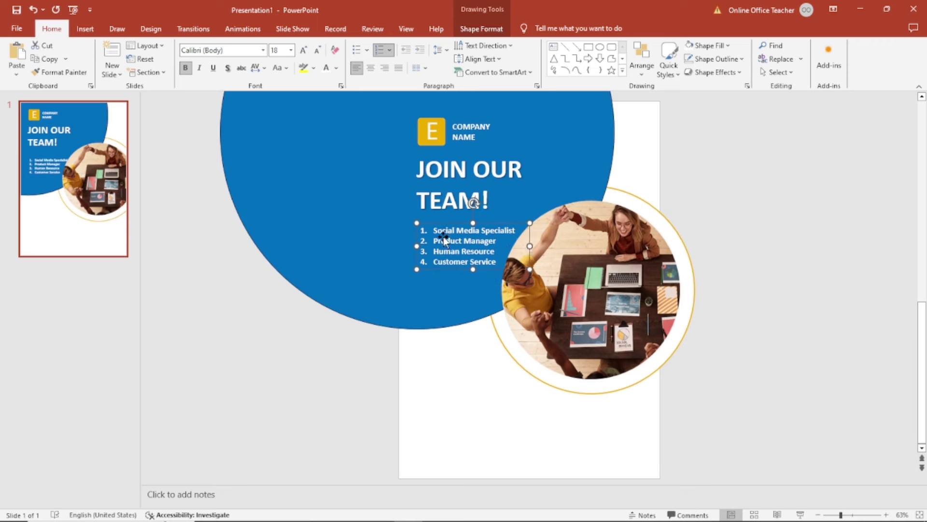
key(Down)
key(Down)
key(Down)
key(Down)
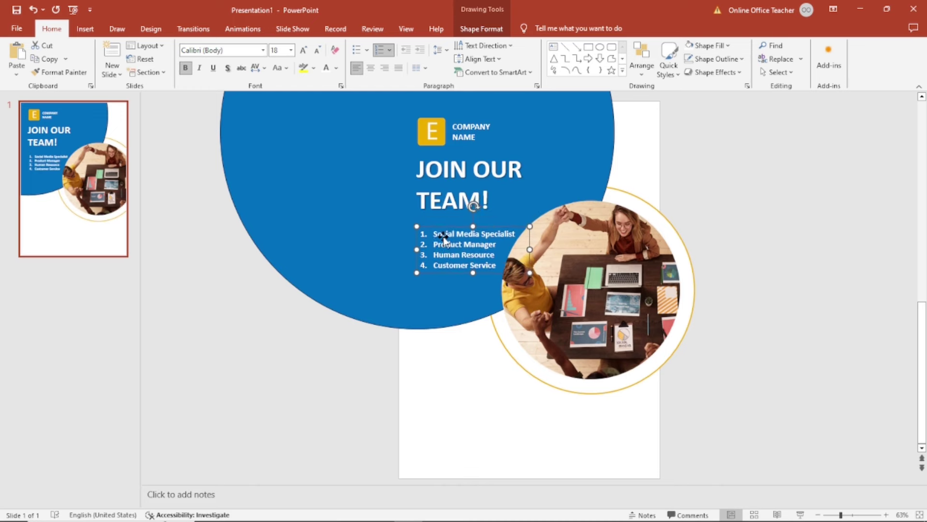
drag(443, 237, 449, 229)
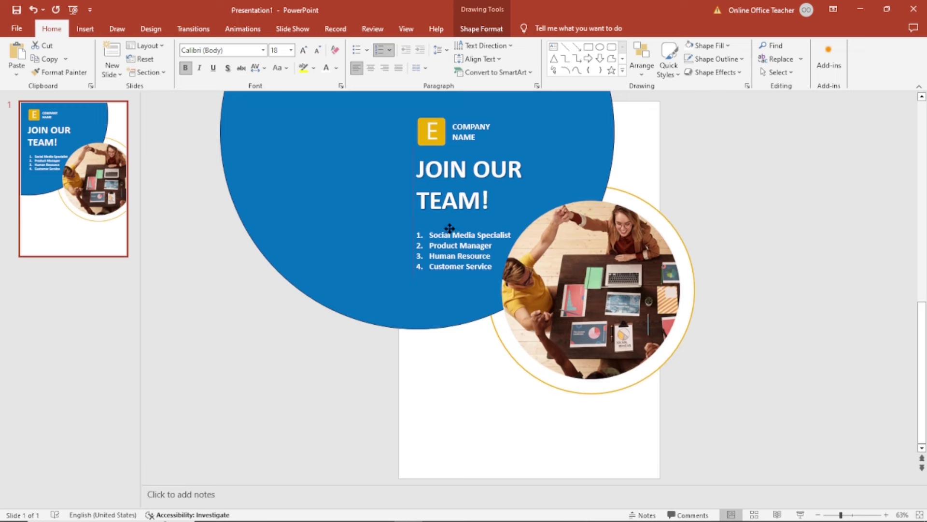
drag(449, 228, 450, 229)
click(456, 267)
click(483, 277)
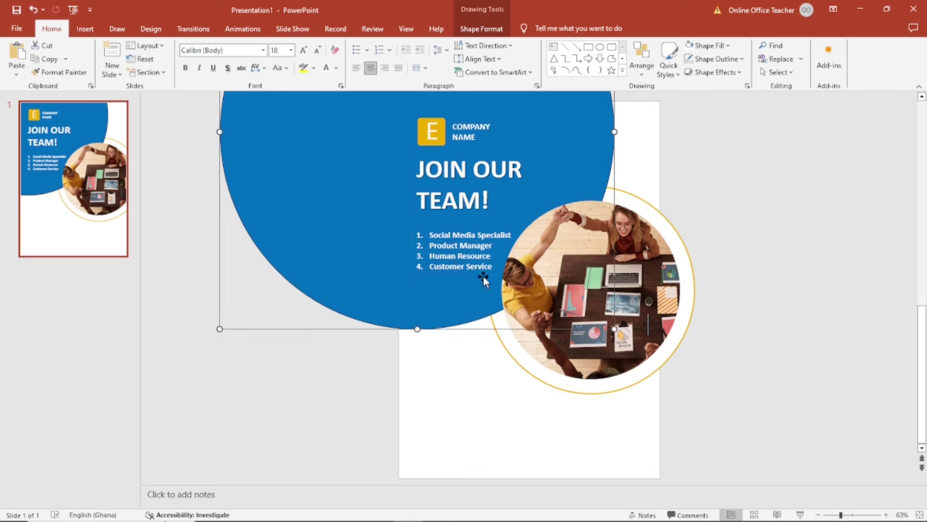
click(485, 274)
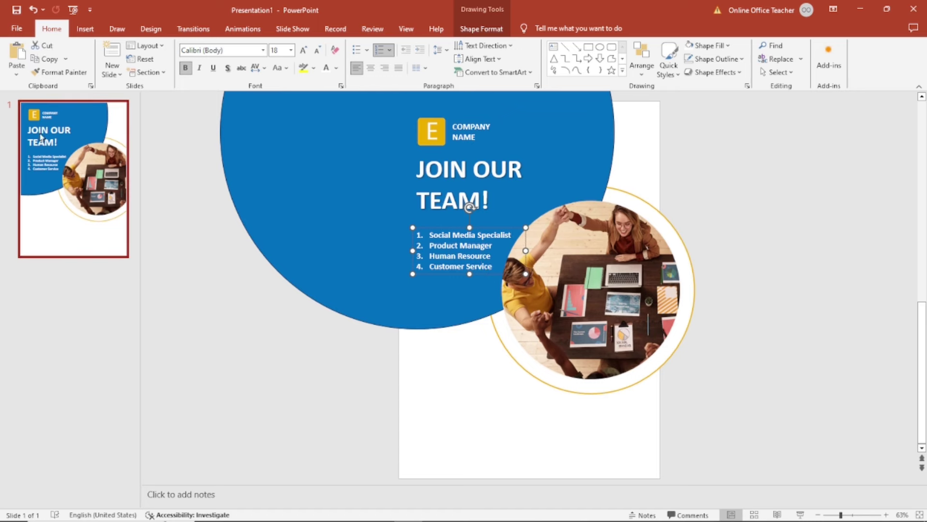
Step: Duplicate the job list, move the copy below the photo circle, and make its text black
click(48, 58)
click(17, 52)
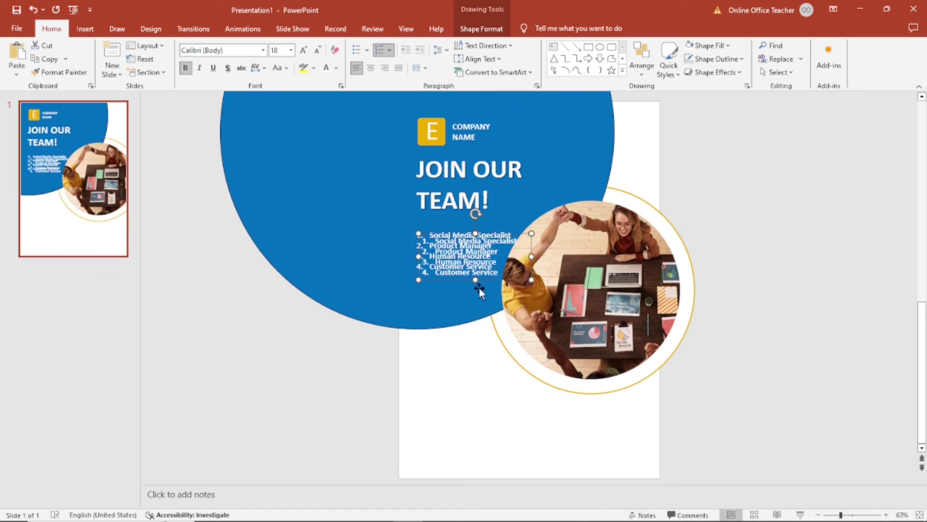
drag(481, 285, 463, 411)
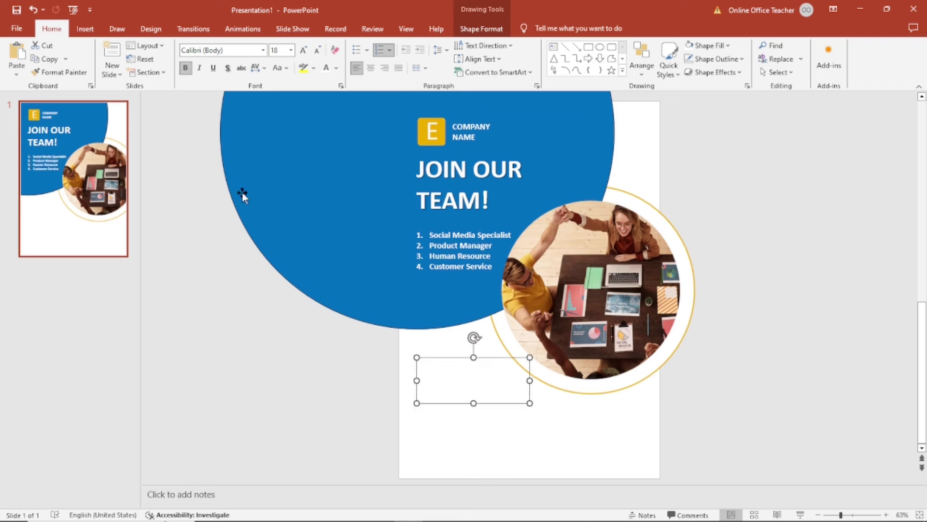
click(337, 68)
click(336, 94)
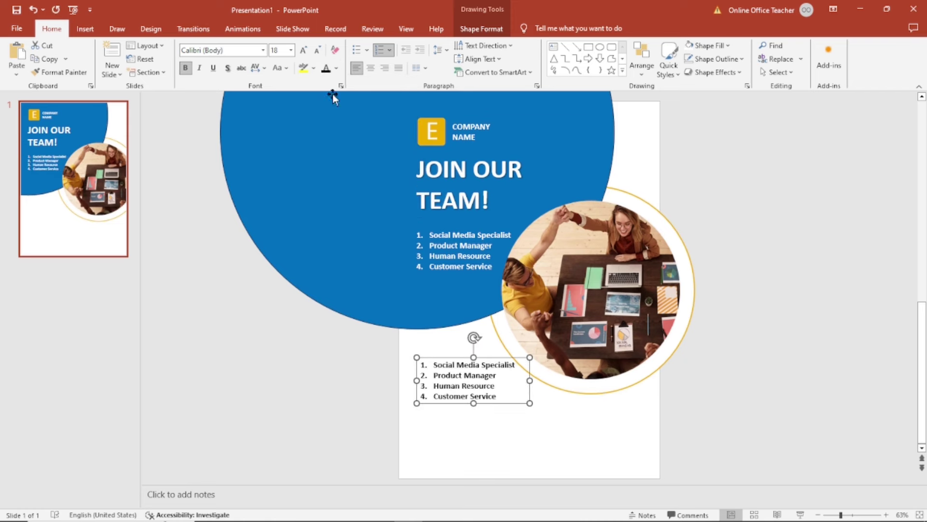
Step: Switch the copy to bullets and replace its text with the CV and portfolio deadline: 30-April-2023
drag(509, 394, 428, 365)
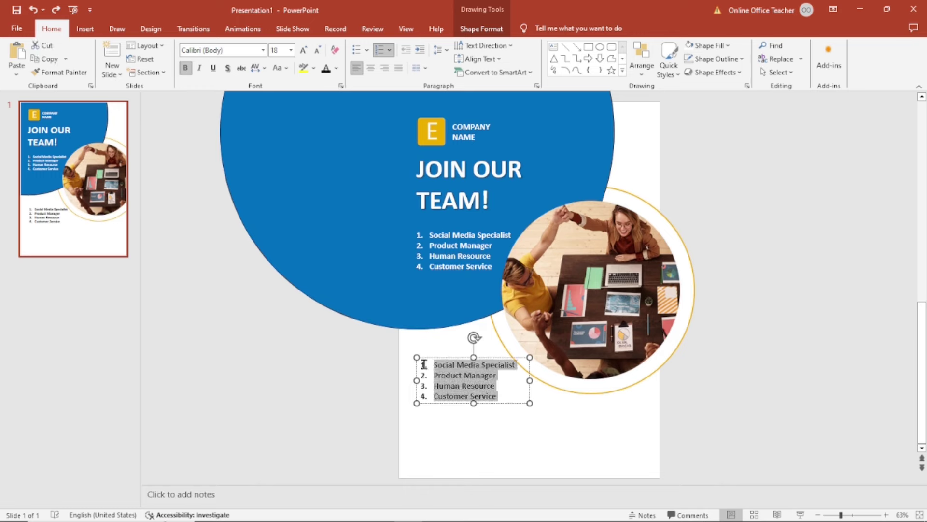
click(355, 53)
click(507, 395)
key(ctrl+z)
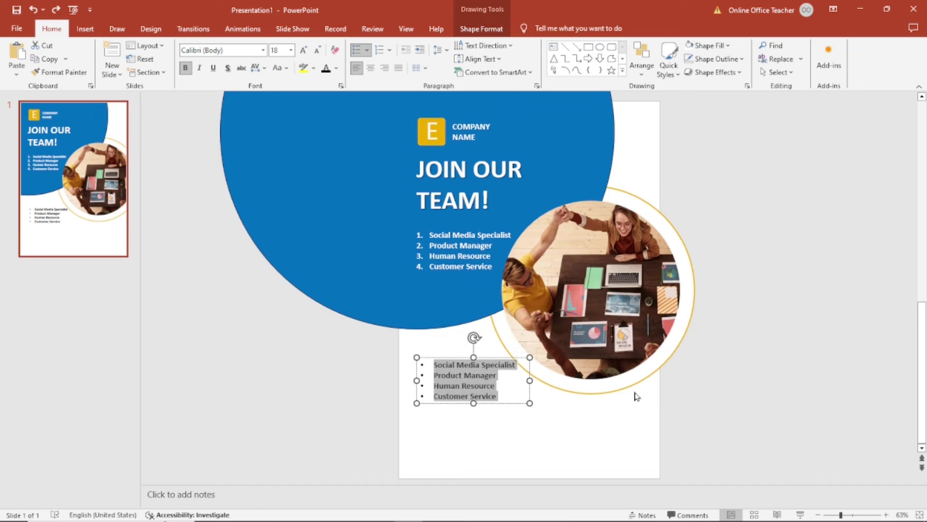
text(deadline for submis)
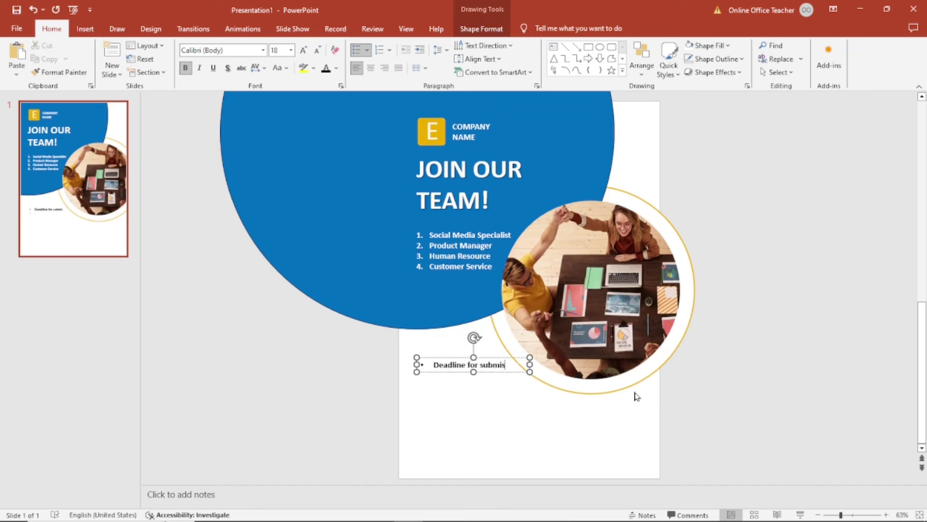
text(sion of C)
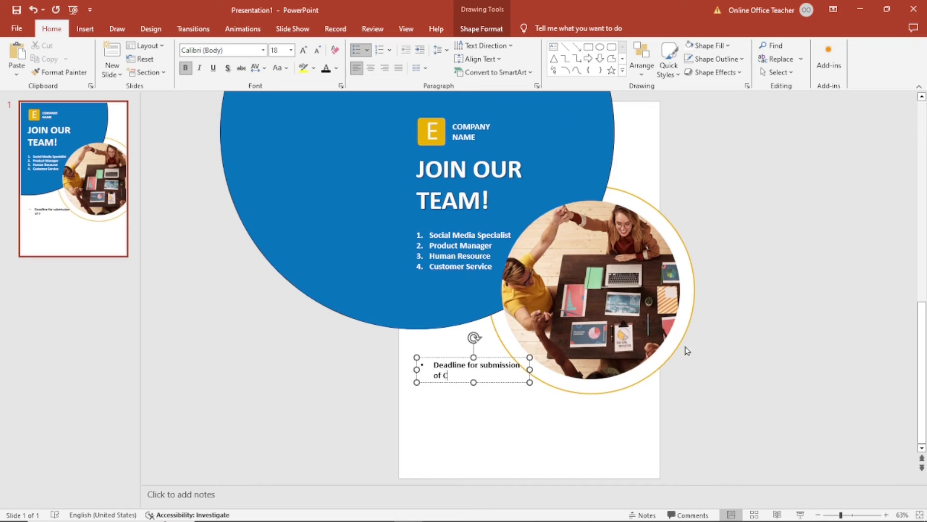
text(V and portfolio: 30-April-2023)
key(Return)
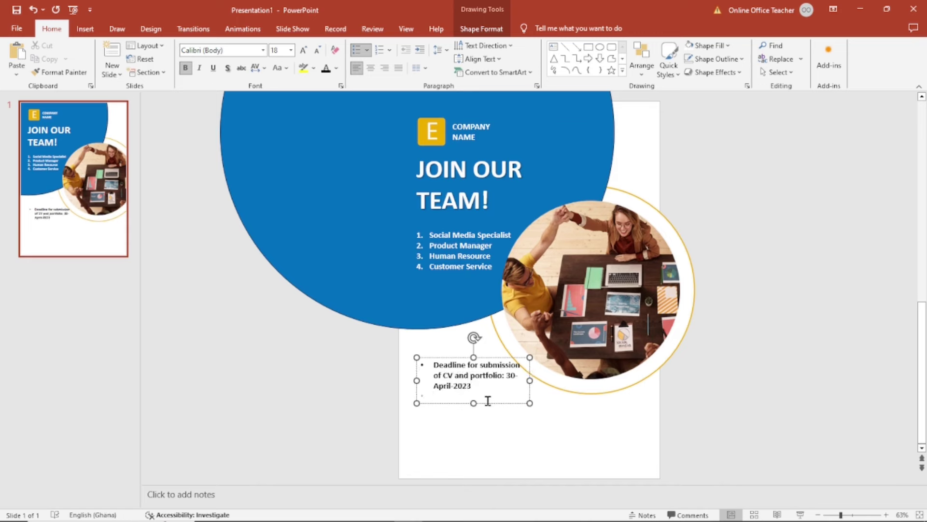
Step: Widen and reposition the date list box below the photo
drag(489, 403, 491, 421)
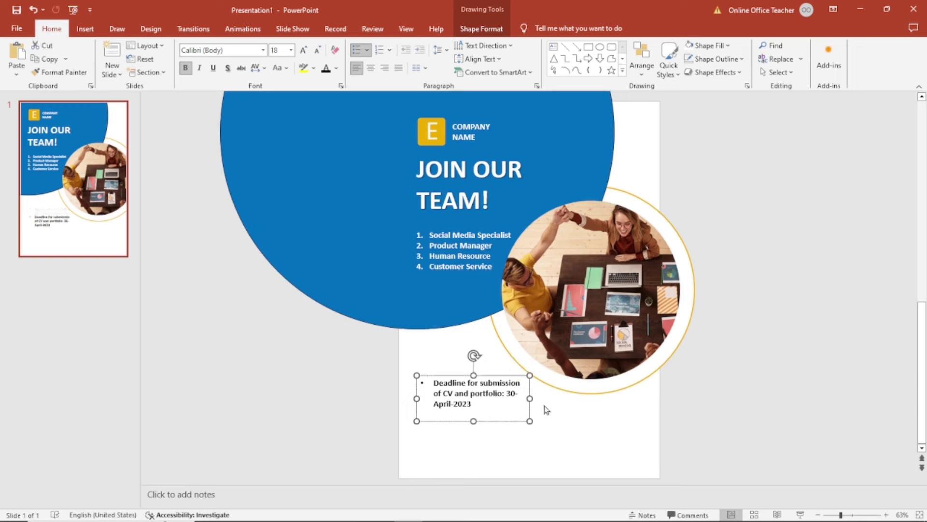
drag(533, 397, 600, 406)
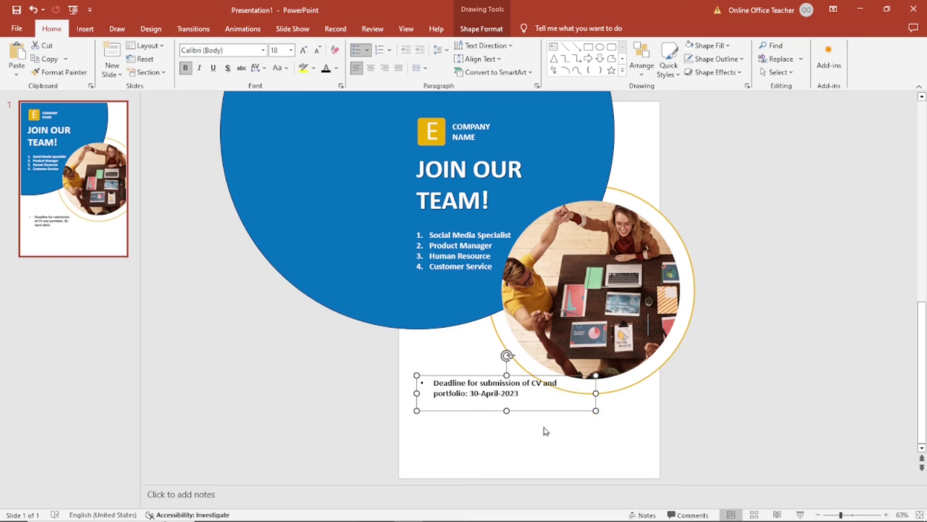
drag(526, 410, 520, 419)
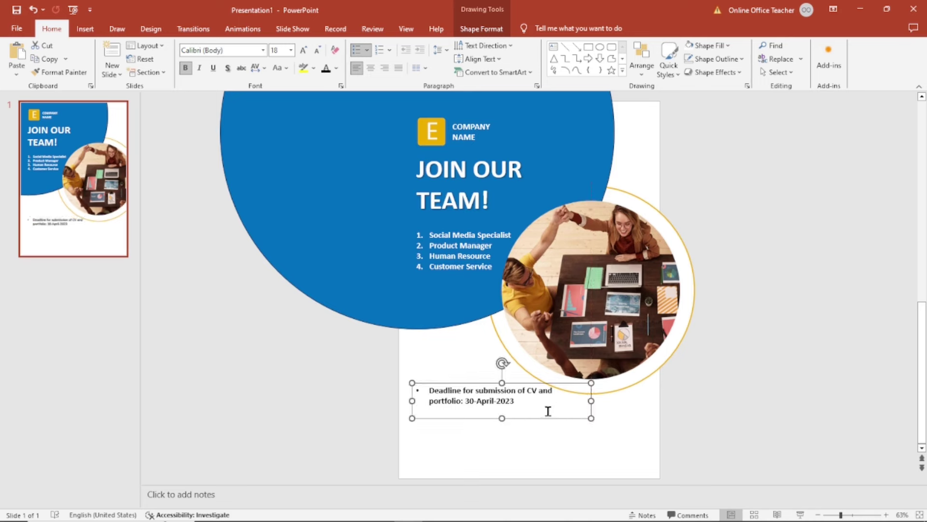
click(530, 423)
drag(530, 418, 528, 422)
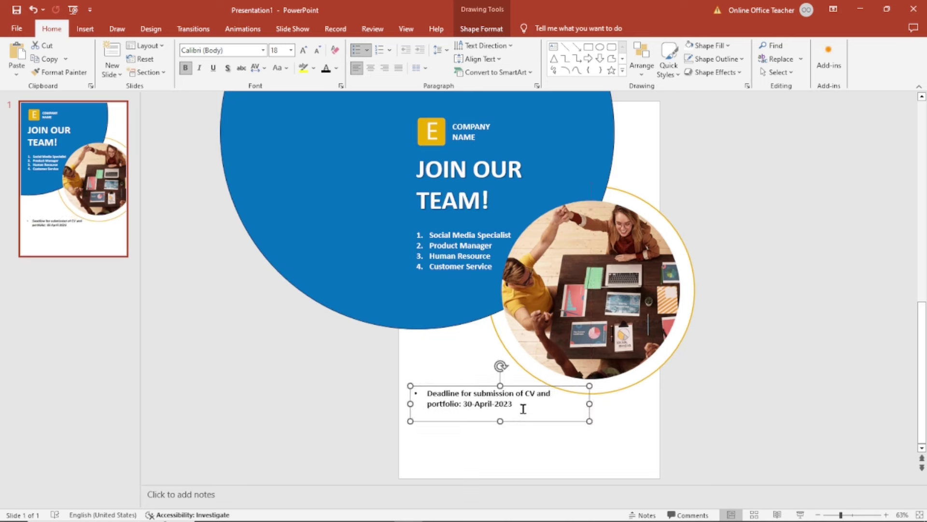
Step: Add bullets for Interview Session: 15-May-2023 and Announcements: 1-June-2023
click(523, 408)
key(Return)
text(inte)
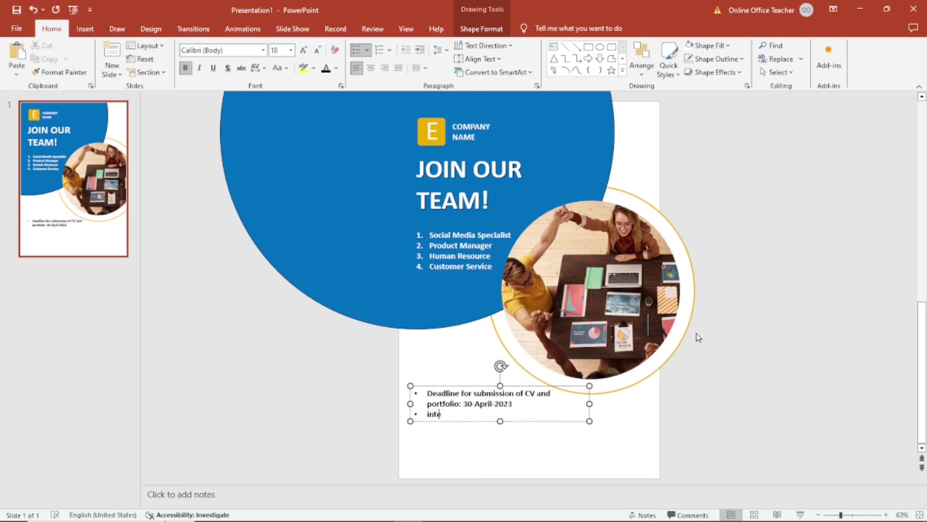
text(rve)
key(BackSpace)
text(iew Session: 15-May-2023)
key(Return)
text(Announcements: 1-June-2023)
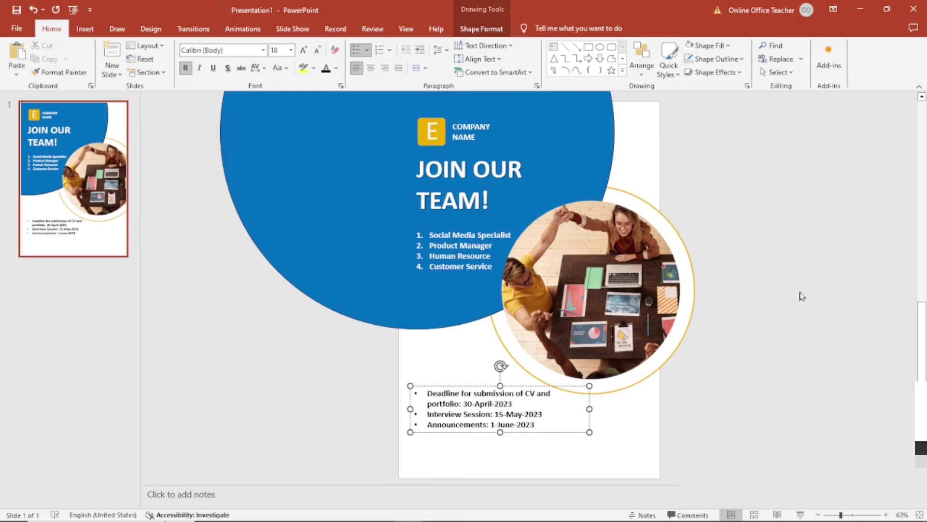
click(86, 30)
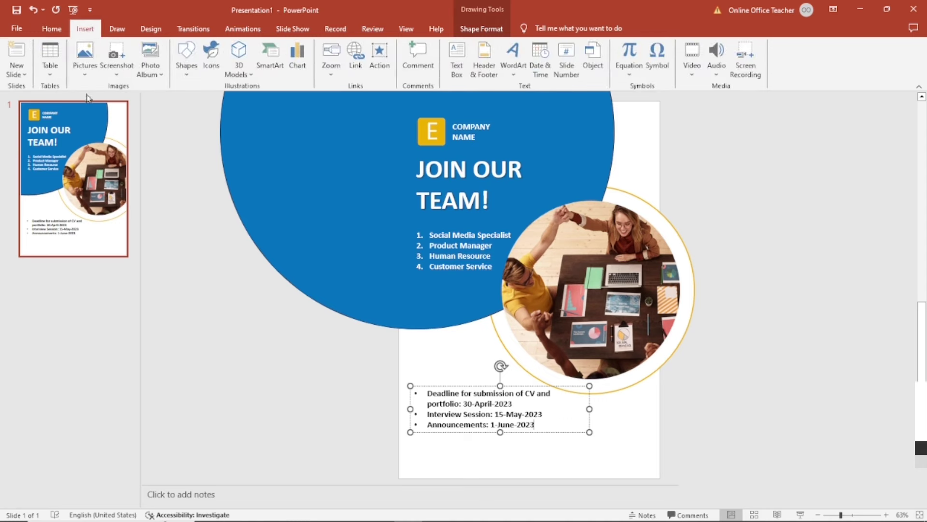
Step: Draw a rectangle bar across the bottom of the poster and fill it blue
click(186, 62)
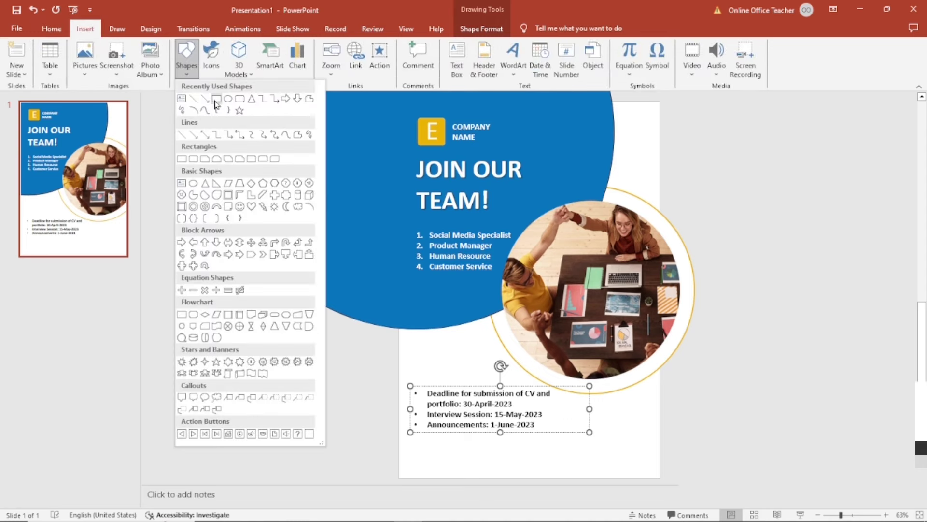
click(216, 99)
drag(399, 444, 661, 480)
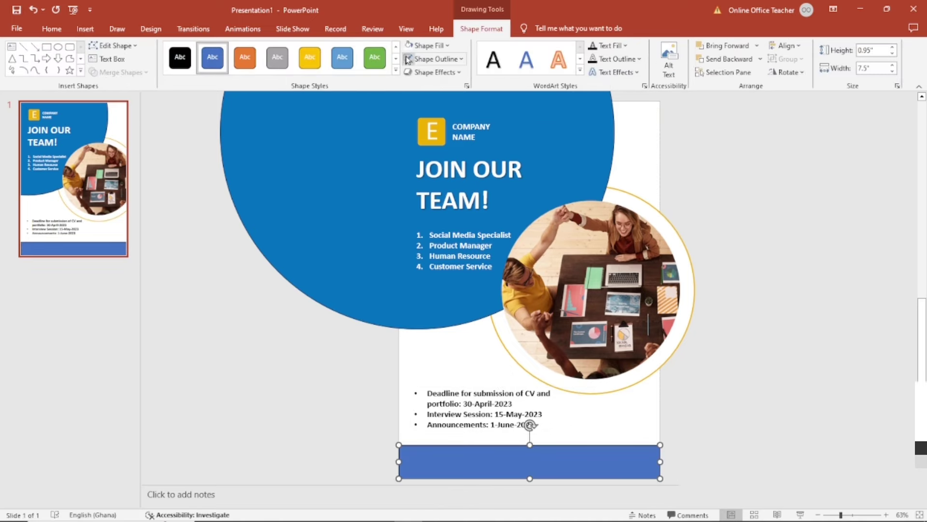
click(447, 46)
click(476, 137)
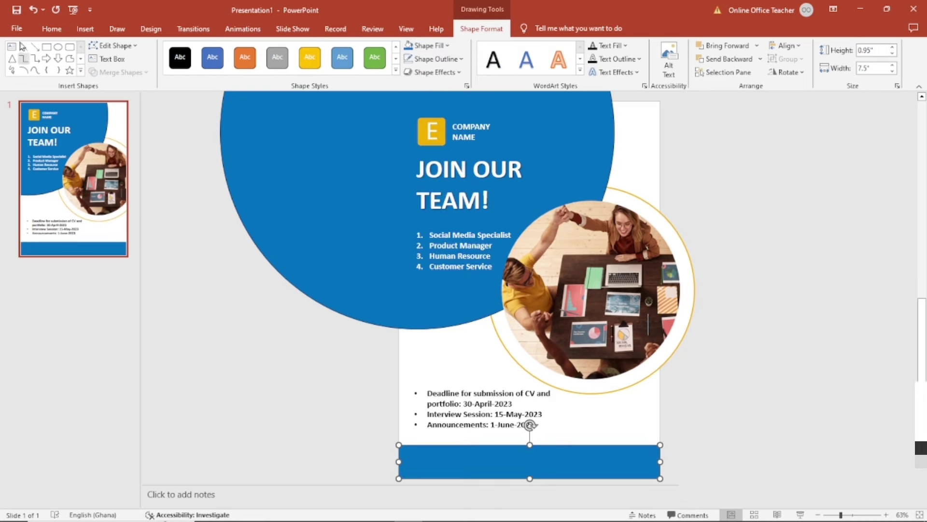
click(85, 29)
click(187, 58)
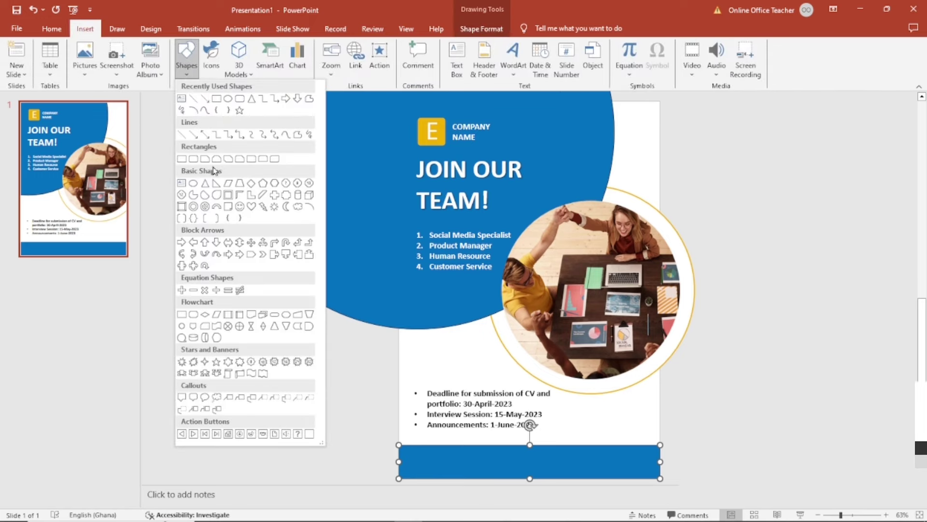
Step: Draw a rounded-top bar over the right part of the footer, fill it yellow, and flip it horizontally
click(252, 159)
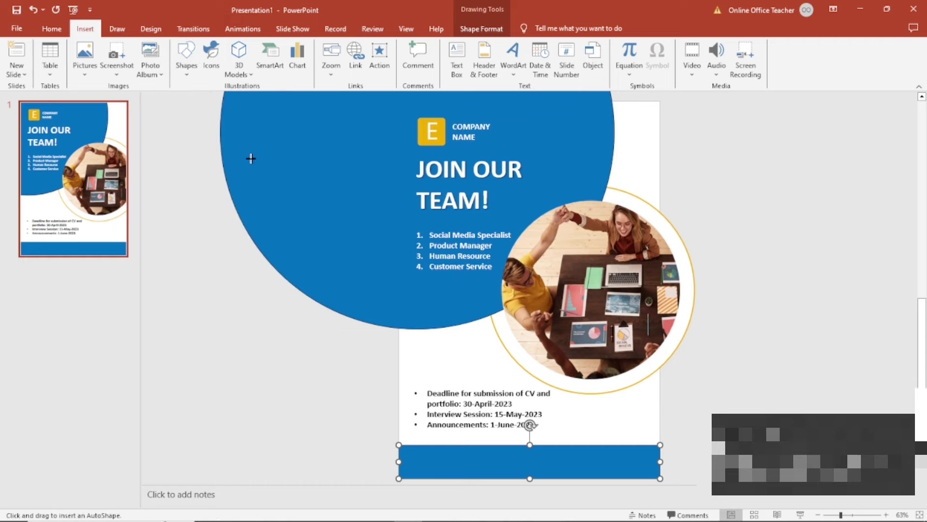
mouse_move(515, 436)
mouse_down()
mouse_move(575, 474)
mouse_move(661, 475)
mouse_up()
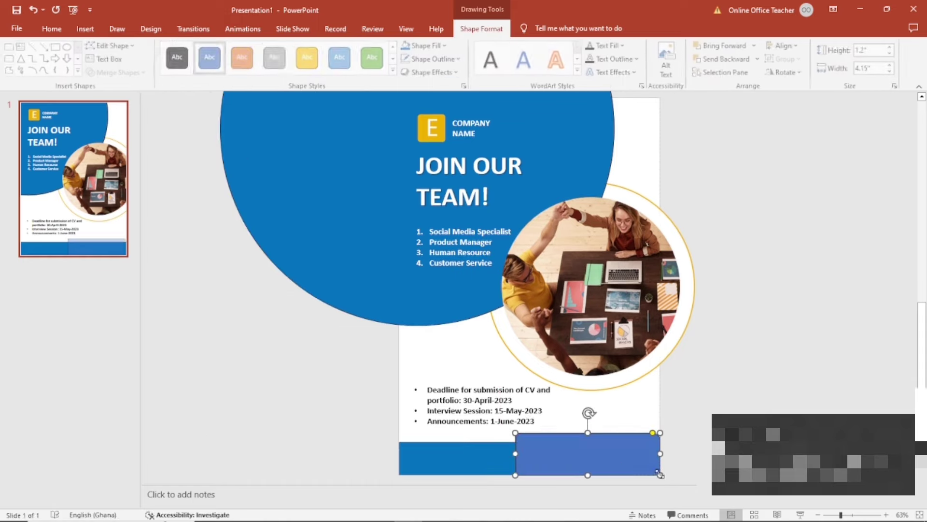
click(440, 46)
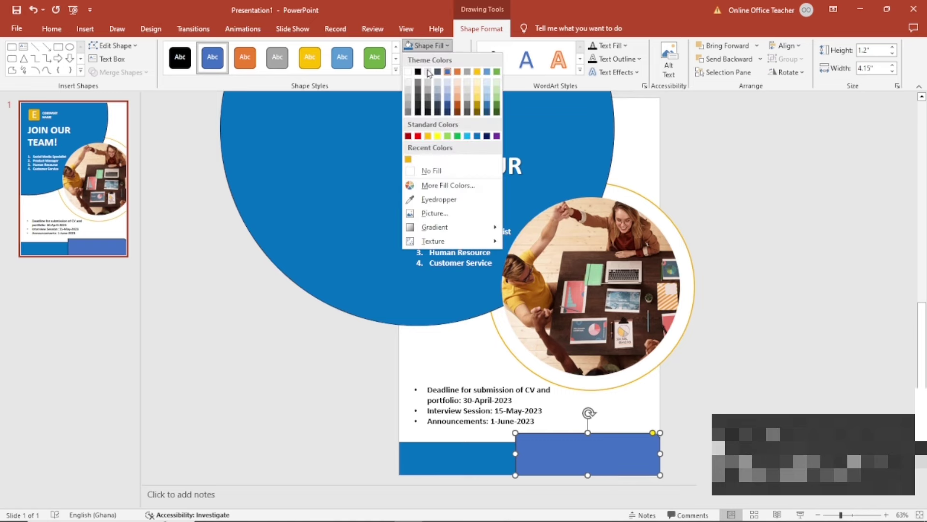
click(408, 160)
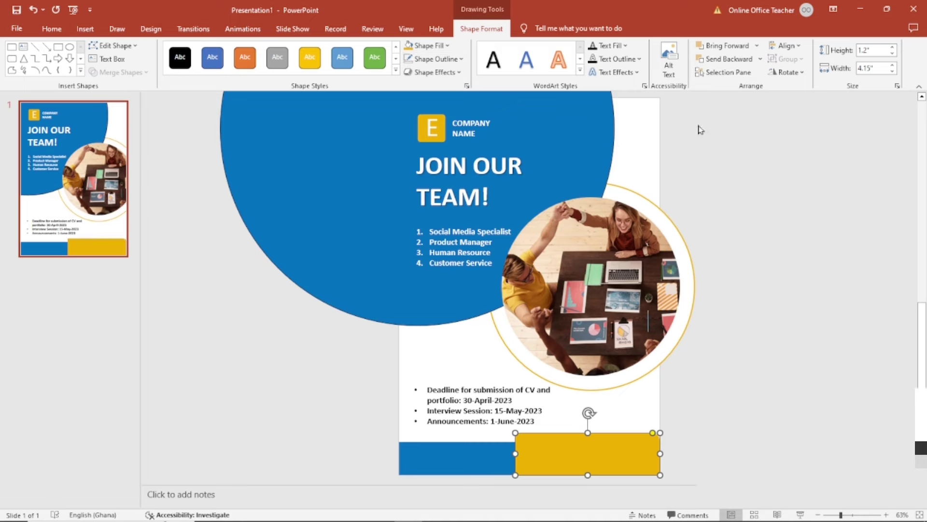
click(802, 72)
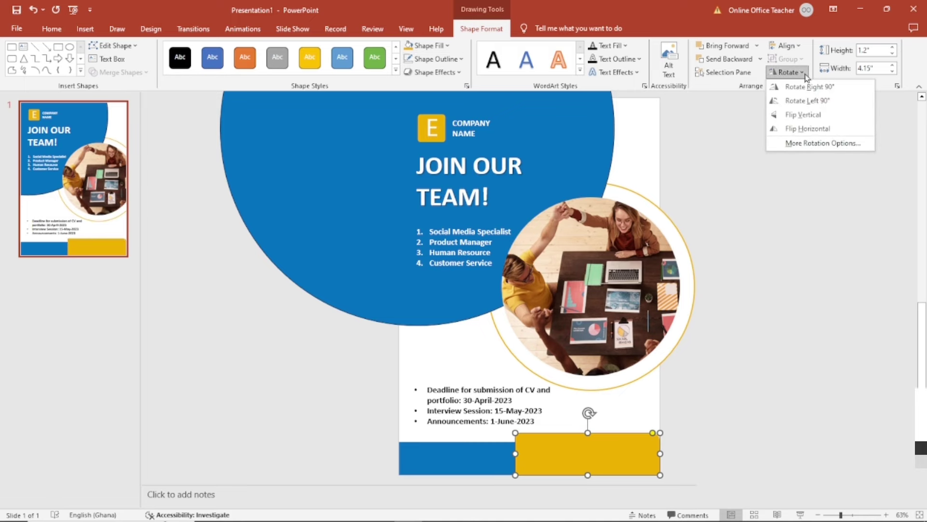
click(816, 130)
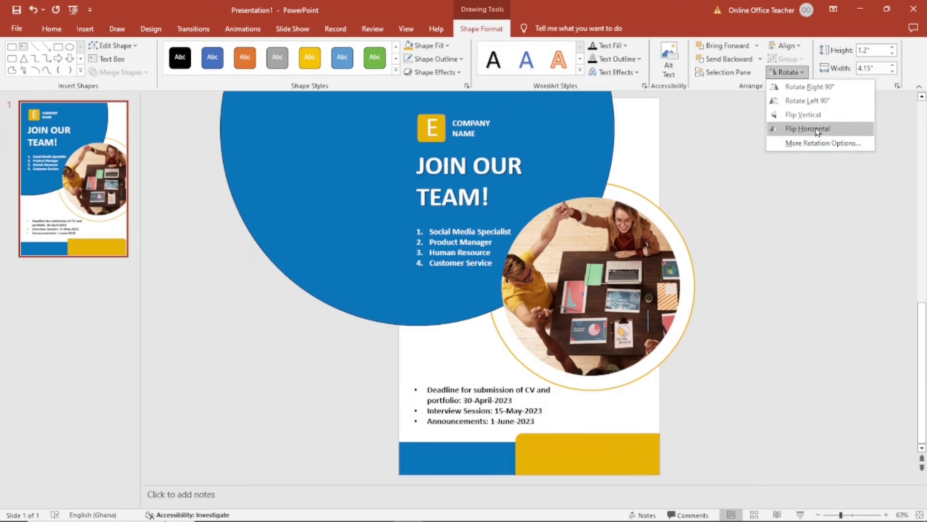
click(773, 286)
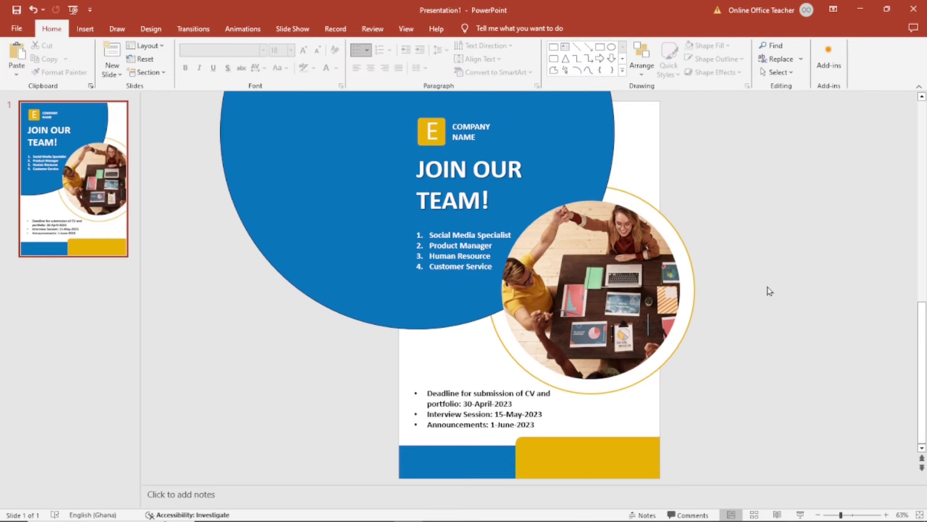
Step: Recolour the right-hand bar blue and the full-width bottom bar yellow
click(556, 460)
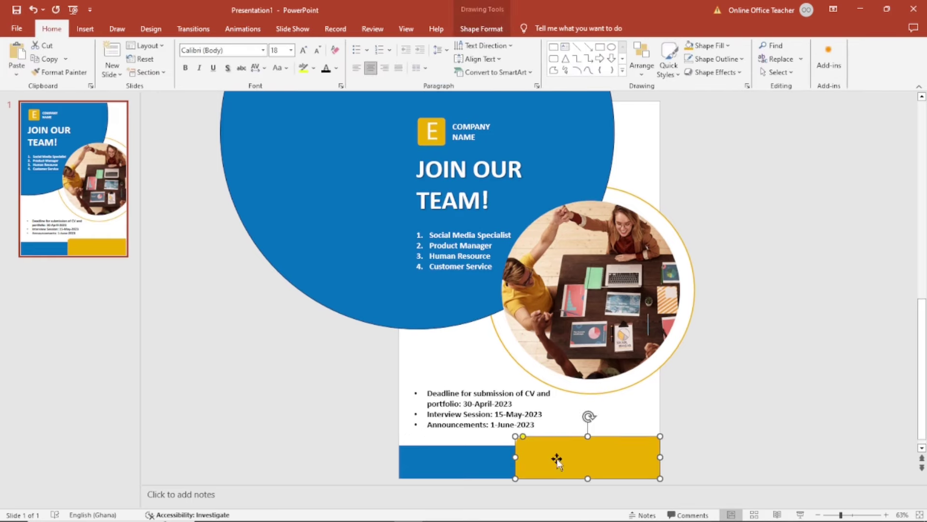
click(493, 37)
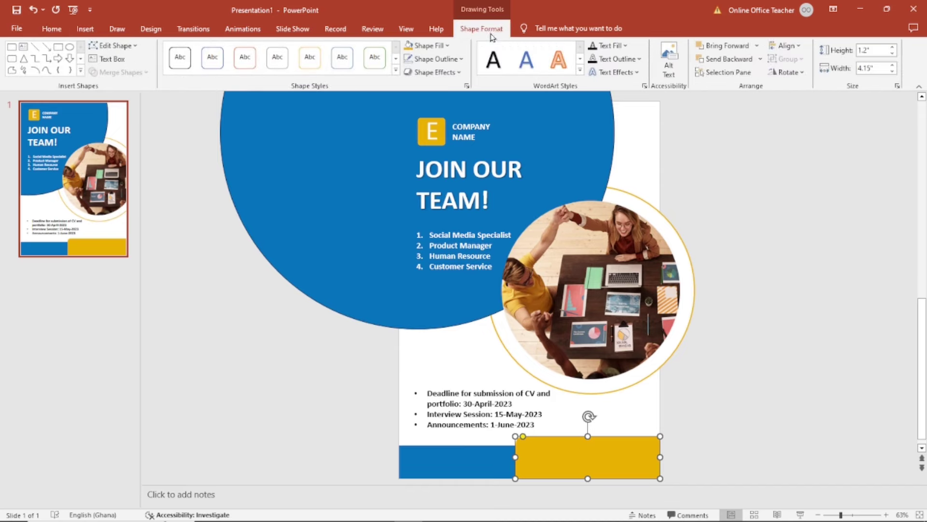
click(441, 47)
click(477, 136)
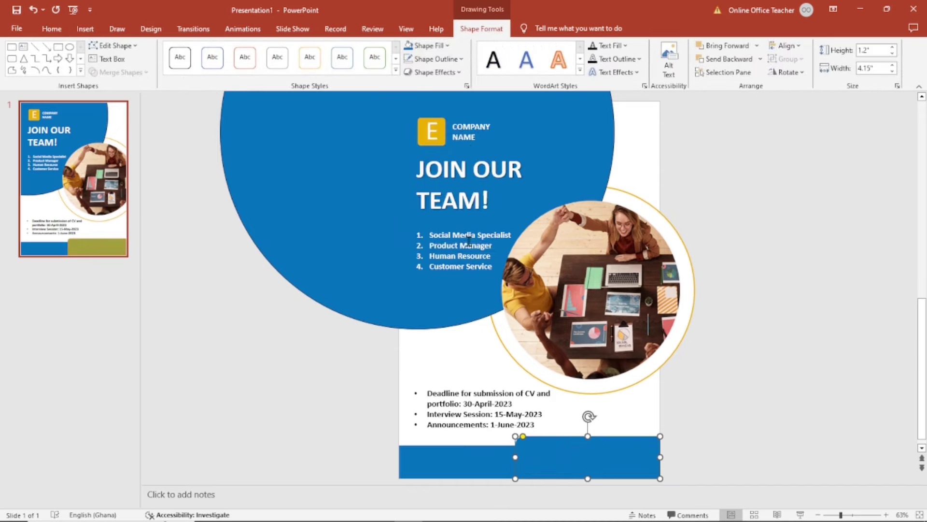
click(436, 454)
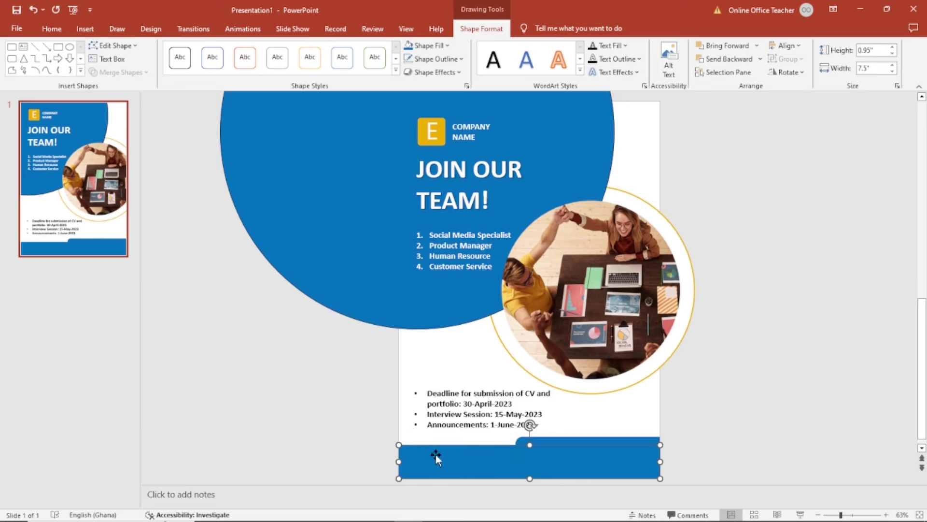
click(425, 46)
click(408, 160)
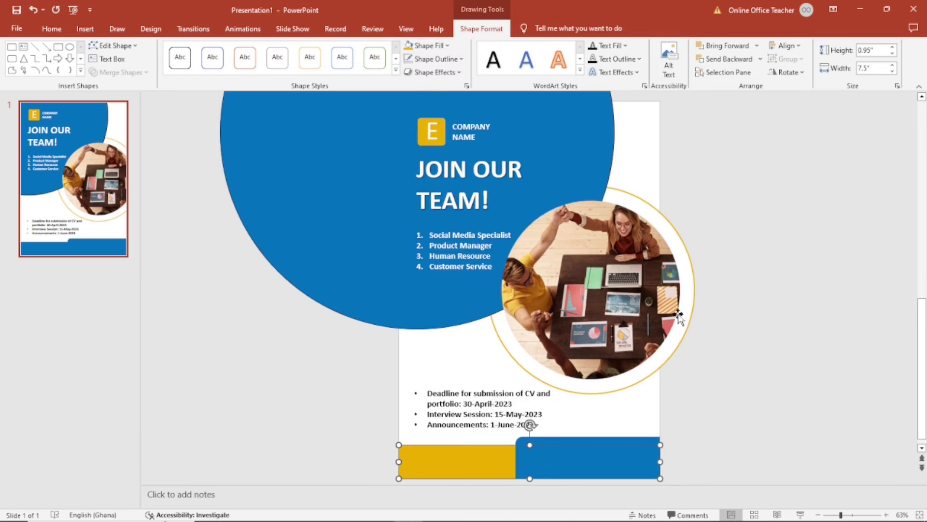
click(706, 412)
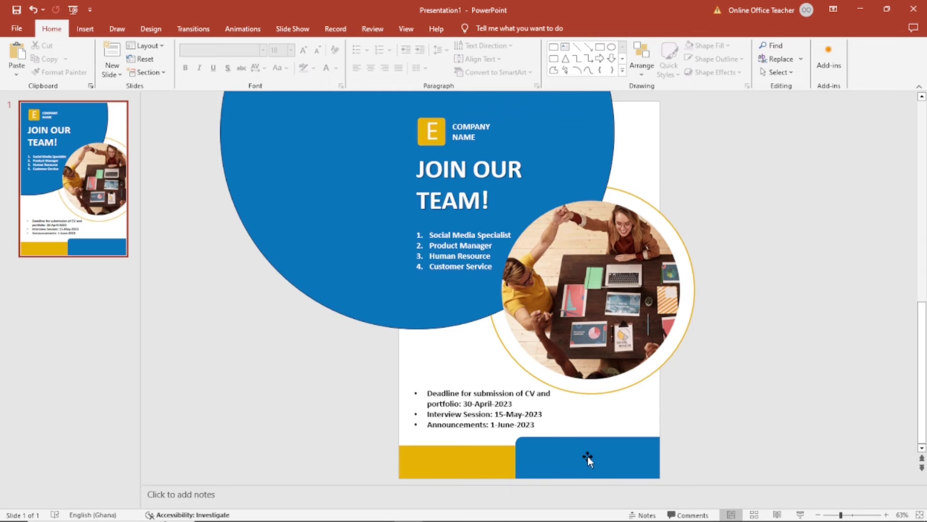
Step: Duplicate the COMPANY NAME box and move the copy onto the blue footer bar
click(470, 127)
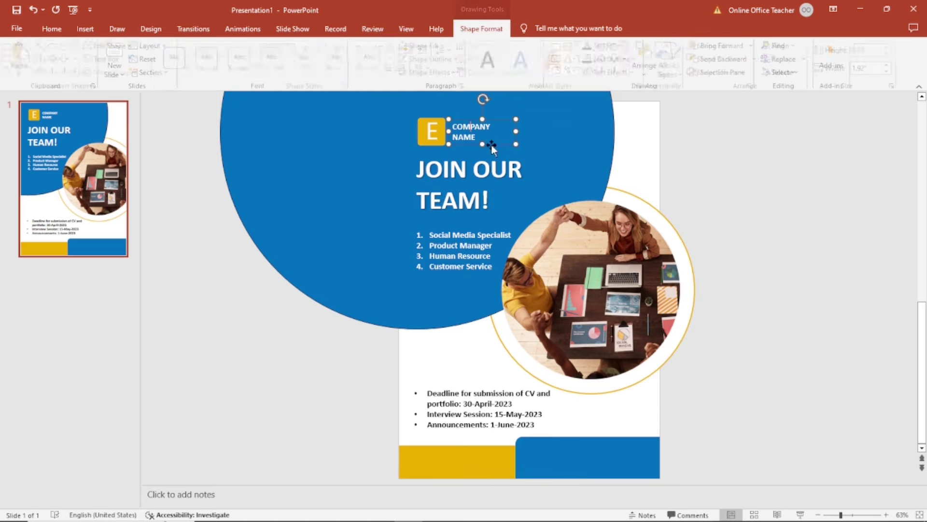
click(52, 28)
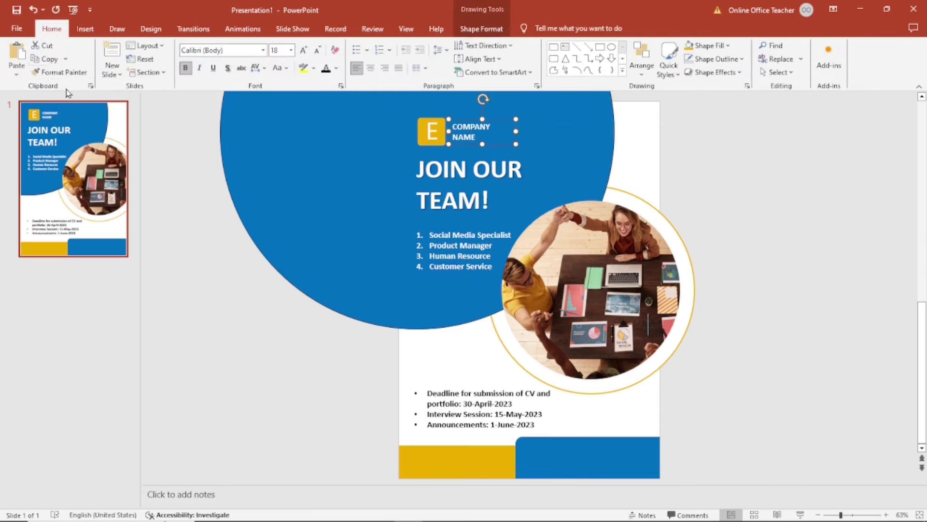
click(24, 58)
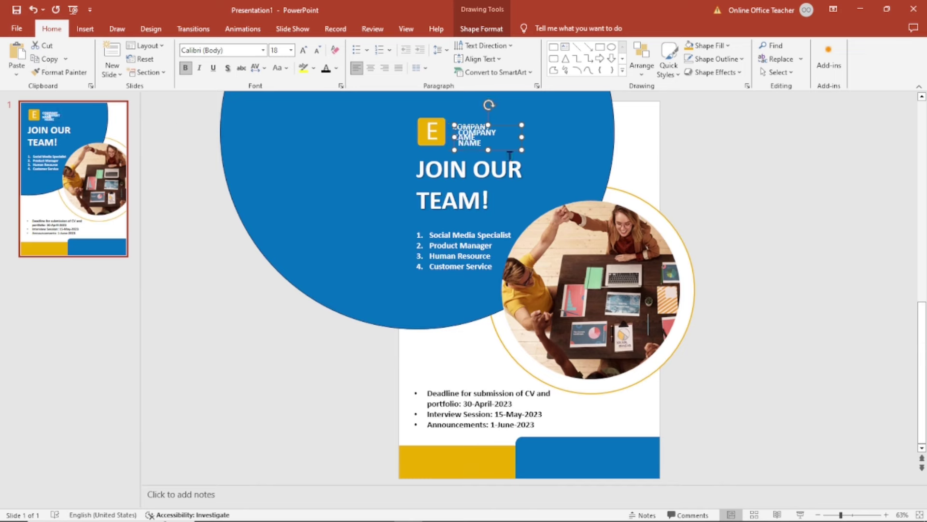
drag(507, 149, 577, 463)
drag(559, 461, 528, 442)
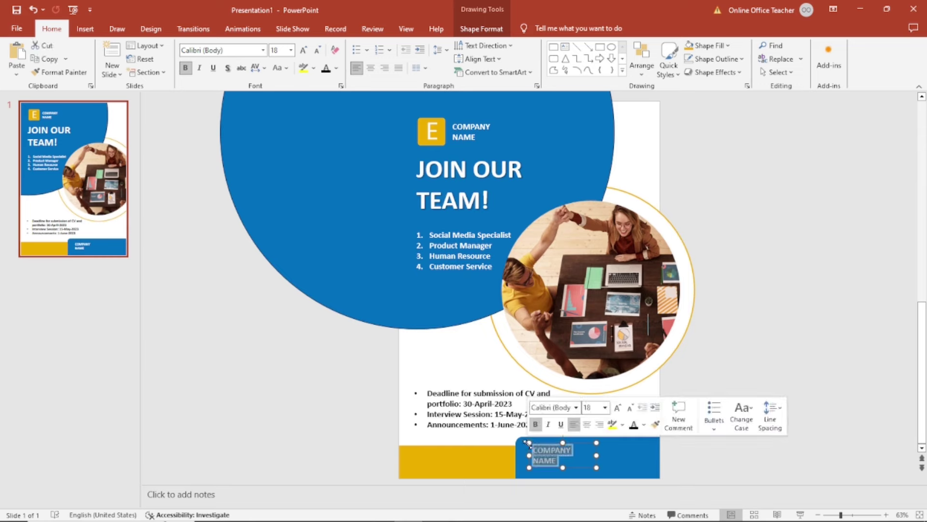
Step: Type 'Submit Your CV & Portfolio at:' with the contact e-mail below it, unbolding the e-mail
text(submi)
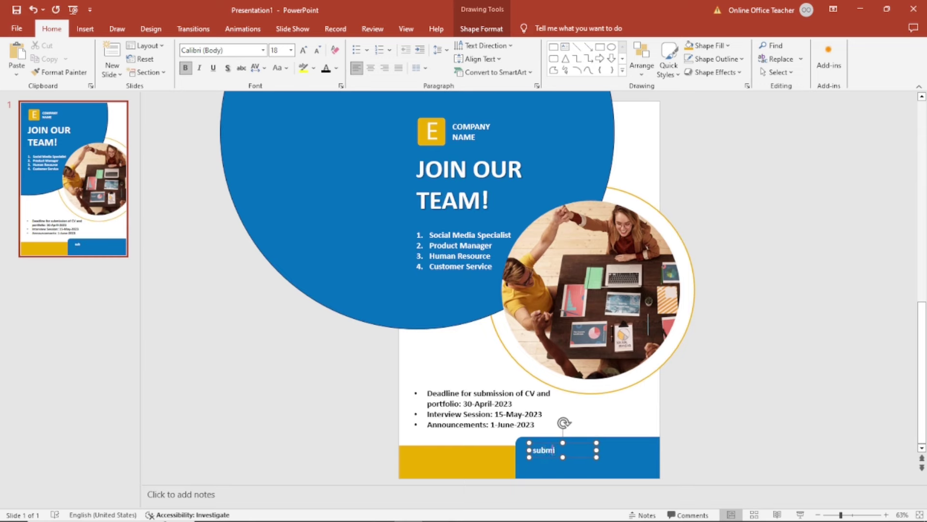
text(t Your CV &)
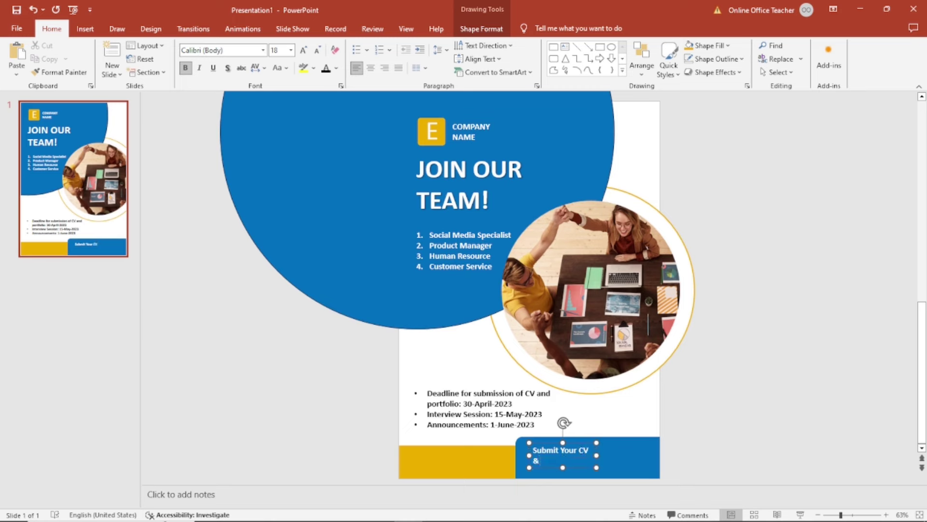
text( Portfolio at:)
key(Return)
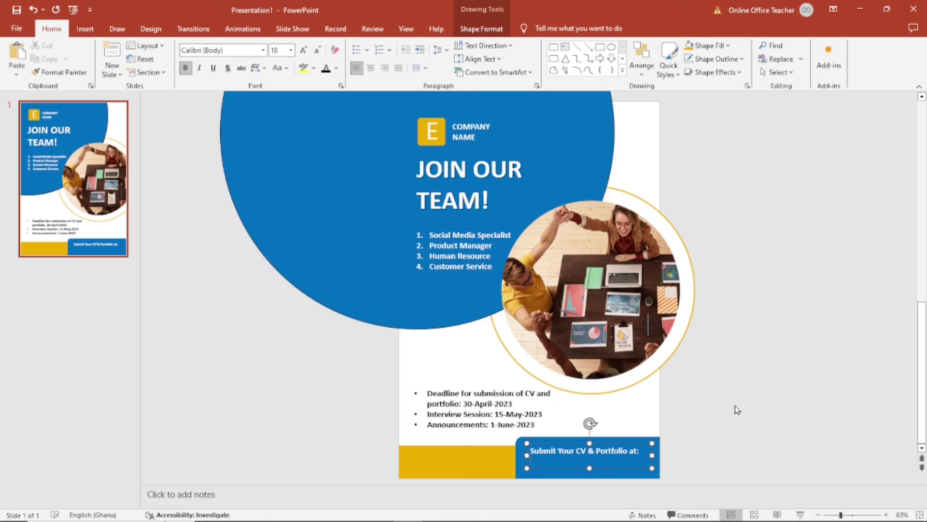
text(info@example.com)
drag(602, 461, 534, 461)
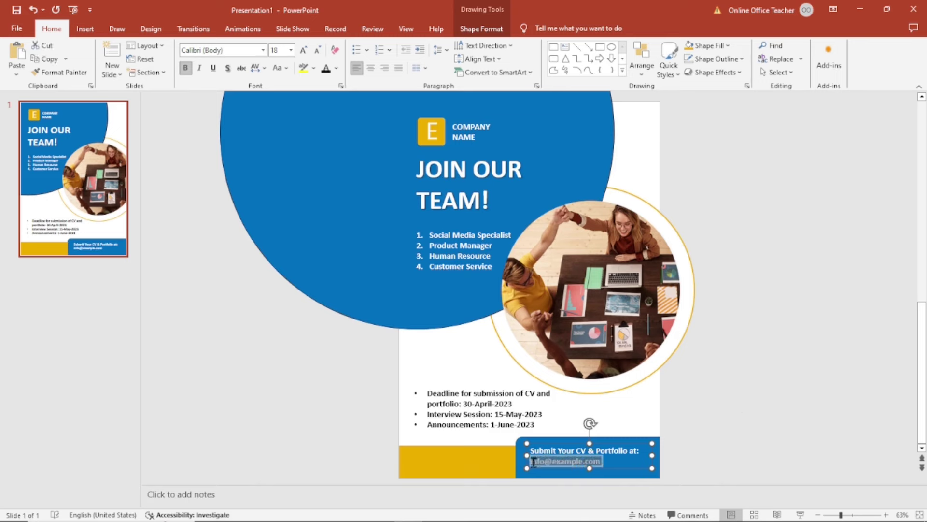
click(540, 442)
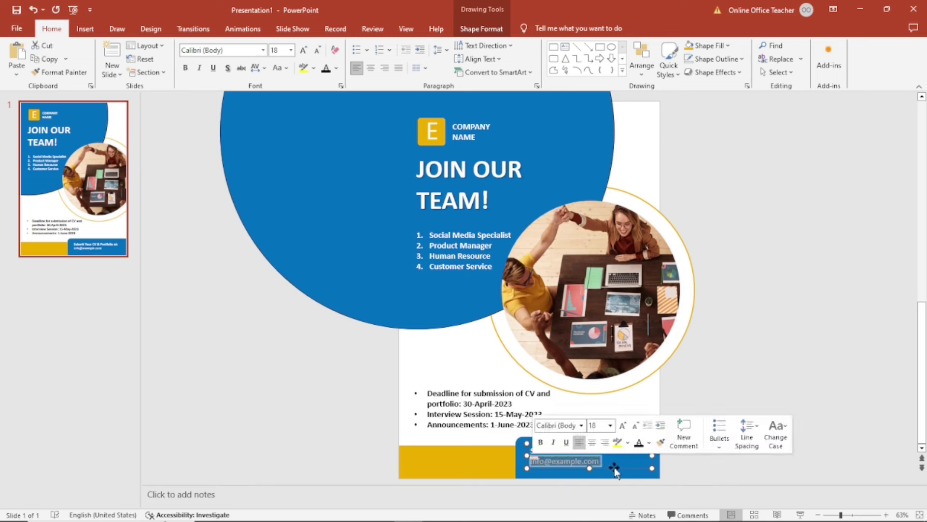
click(617, 460)
Step: Nudge the caption box into place on the footer
click(641, 501)
click(621, 476)
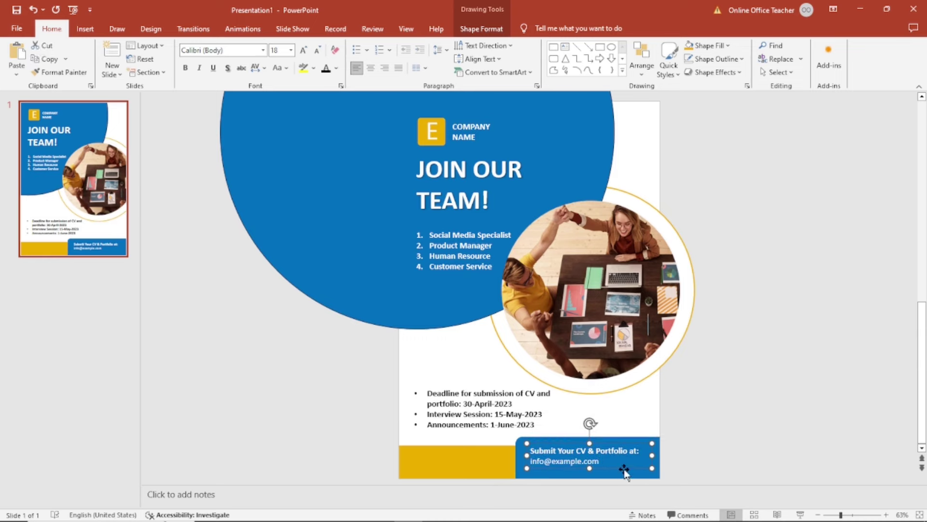
key(Down)
key(Down)
key(Down)
key(Down)
key(Up)
click(722, 420)
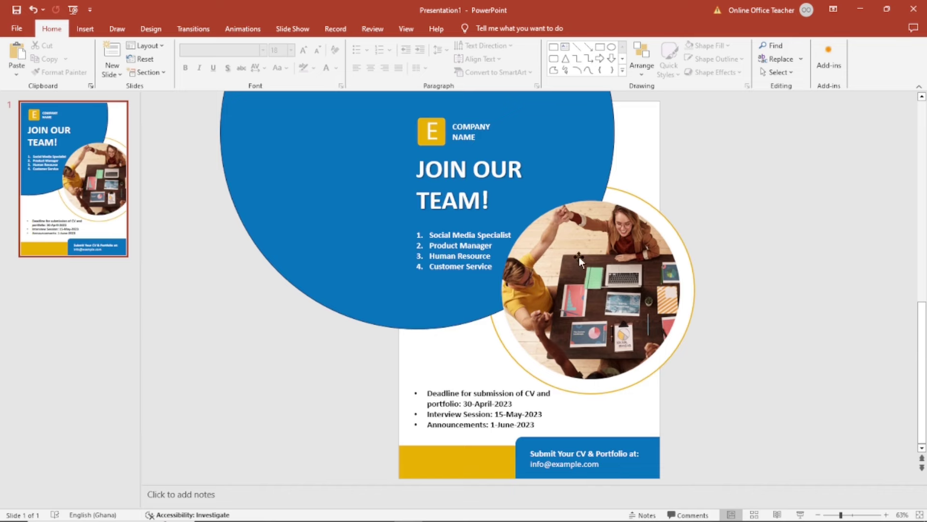
click(342, 233)
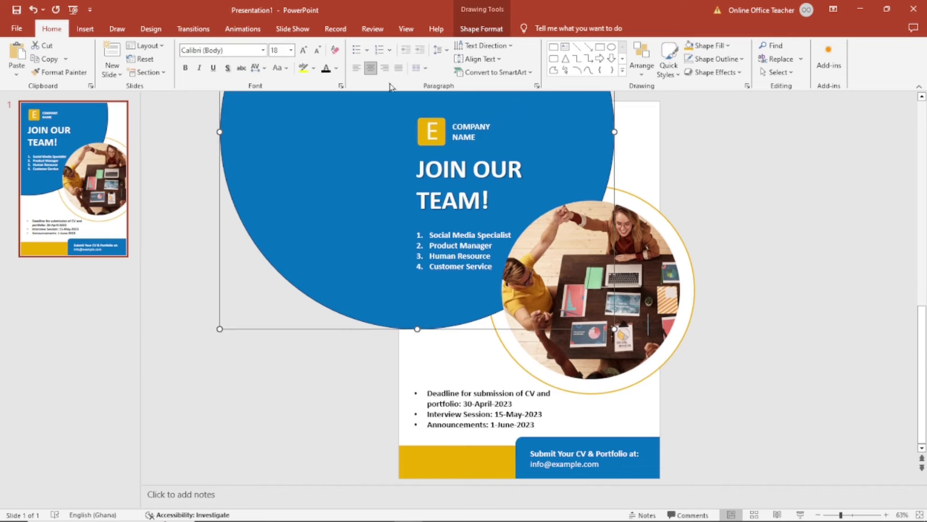
Step: Remove the big blue circle's outline and draw a small circle above the deadline list
click(485, 30)
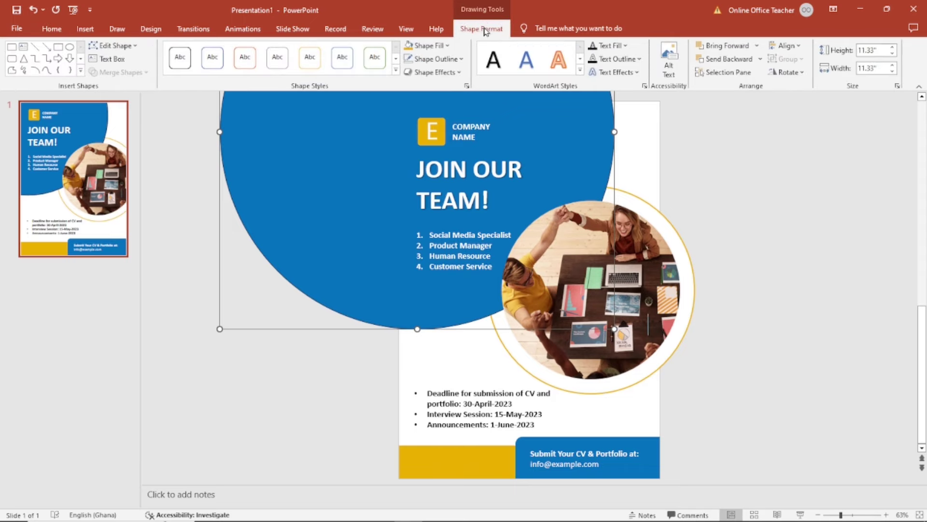
click(408, 60)
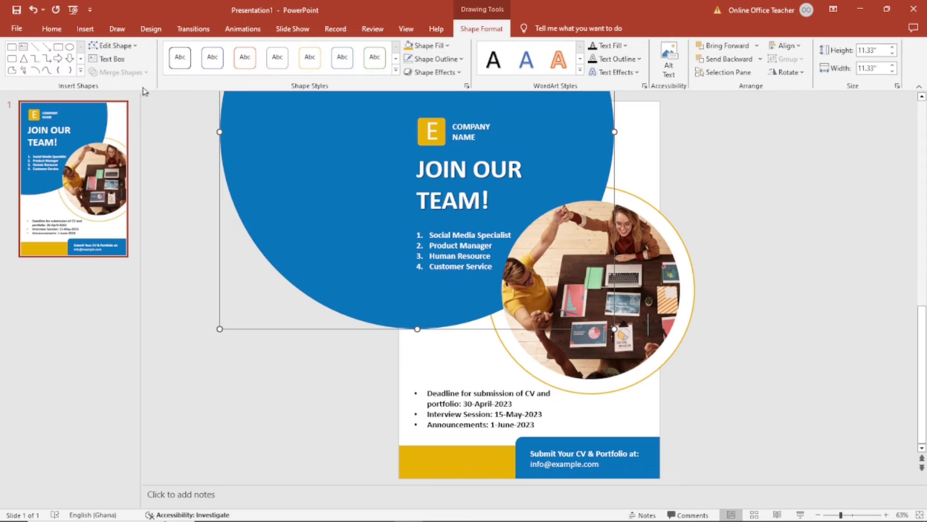
click(84, 30)
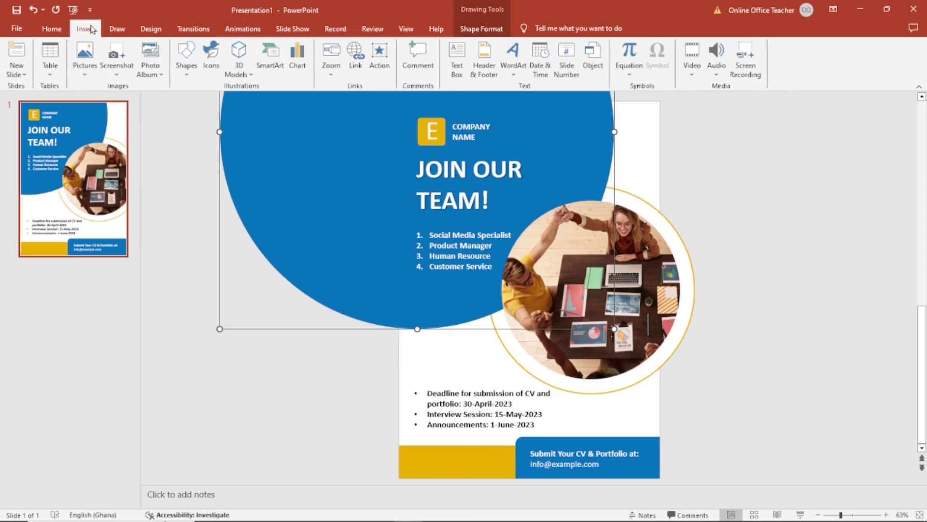
click(186, 60)
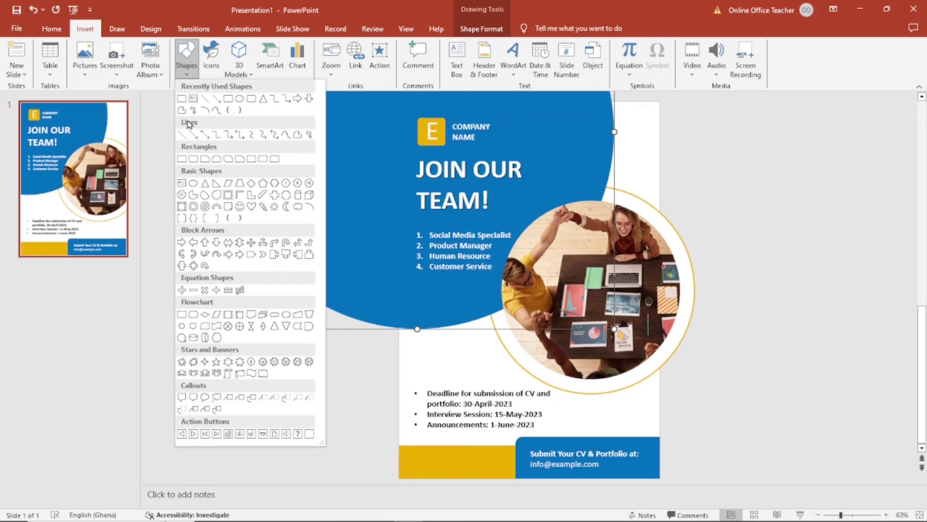
click(193, 183)
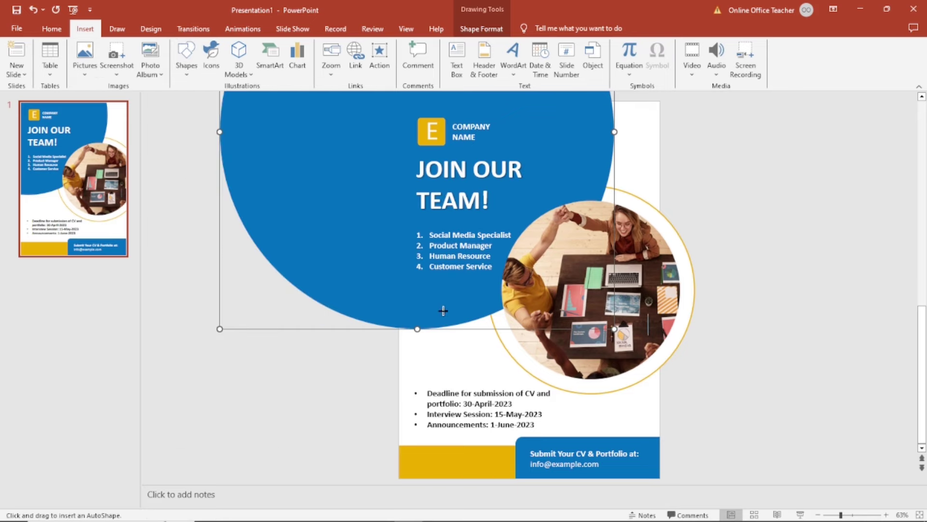
drag(444, 303, 516, 374)
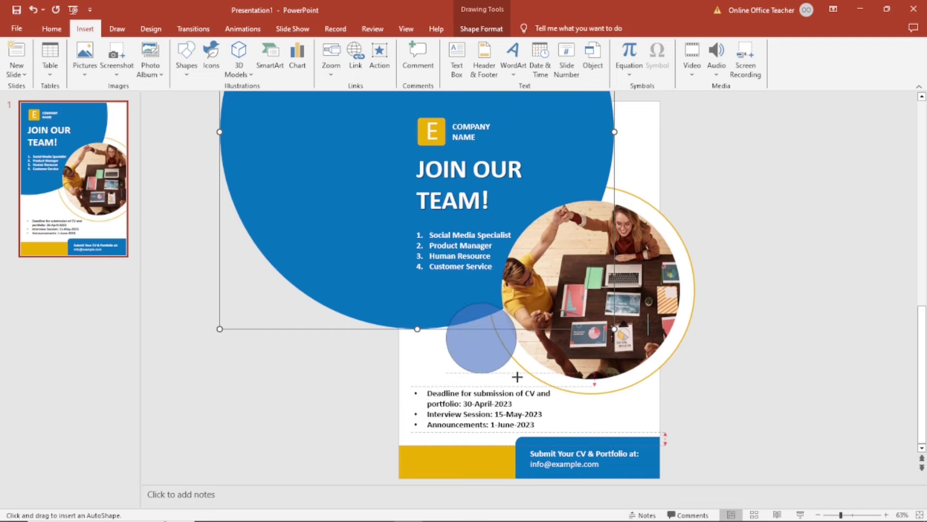
drag(517, 377, 519, 376)
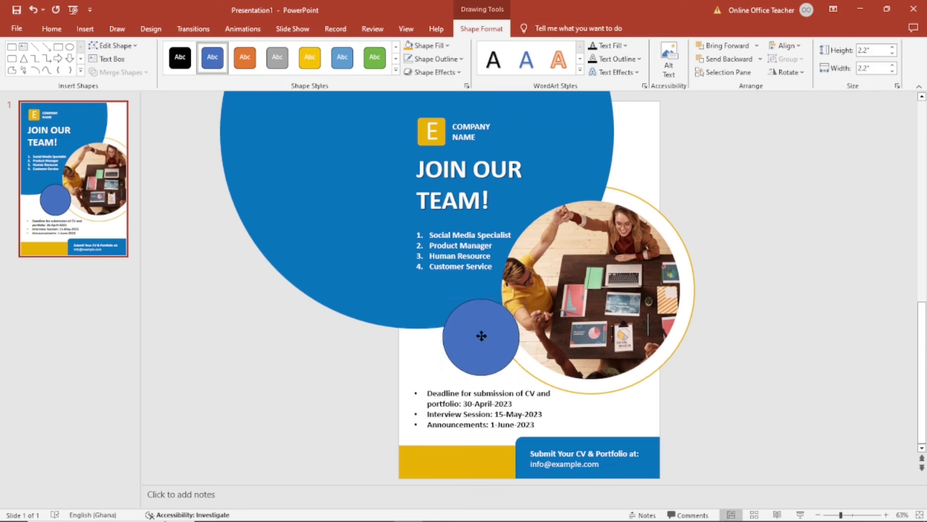
mouse_move(482, 336)
mouse_down()
mouse_move(473, 327)
mouse_move(481, 326)
mouse_up()
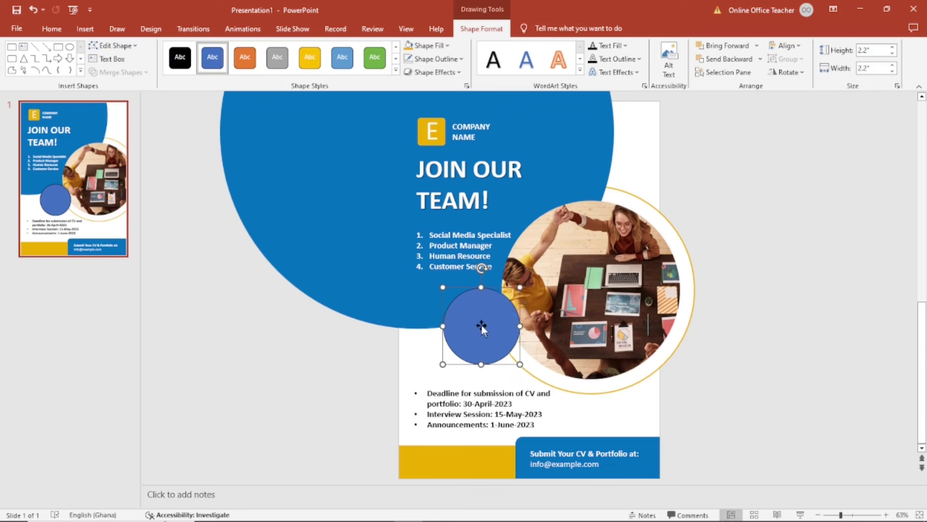
Step: Fill the small circle white with a 6 pt gold outline
click(441, 46)
click(408, 72)
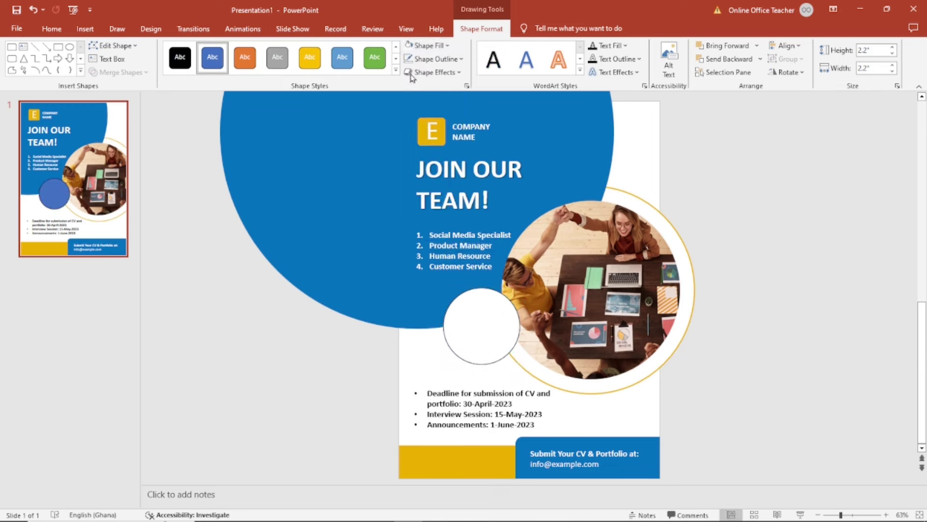
click(448, 59)
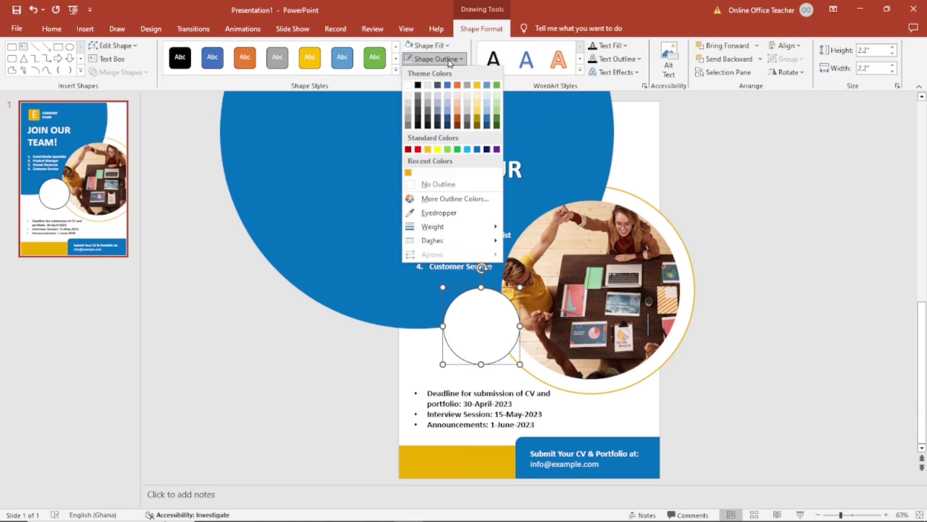
click(408, 173)
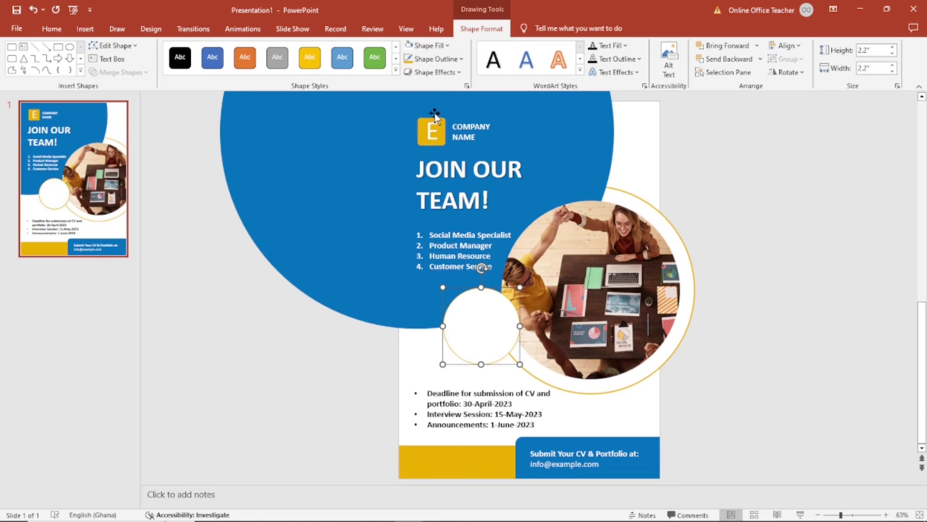
click(435, 59)
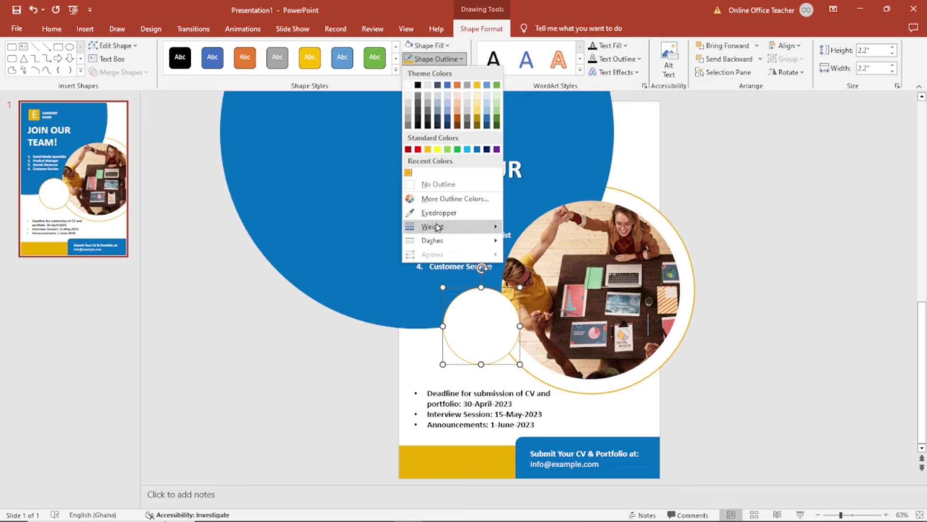
mouse_move(438, 227)
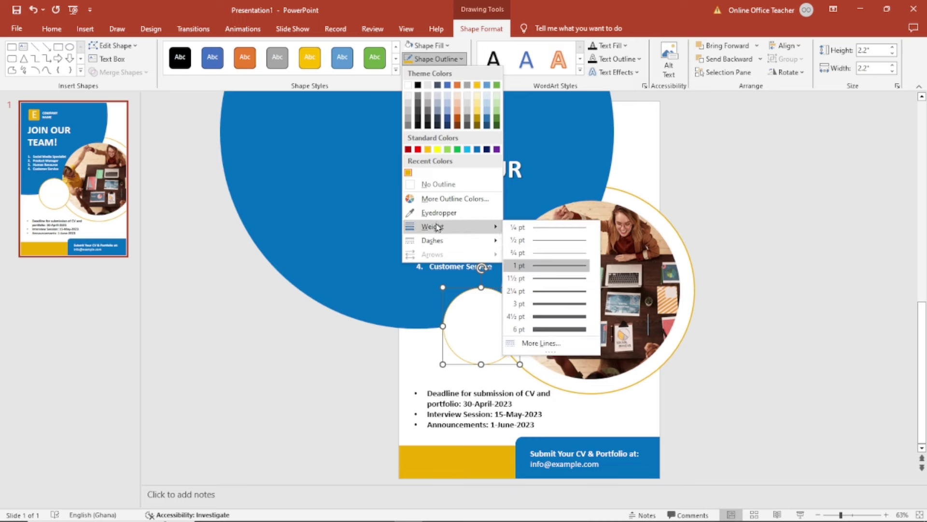
click(558, 333)
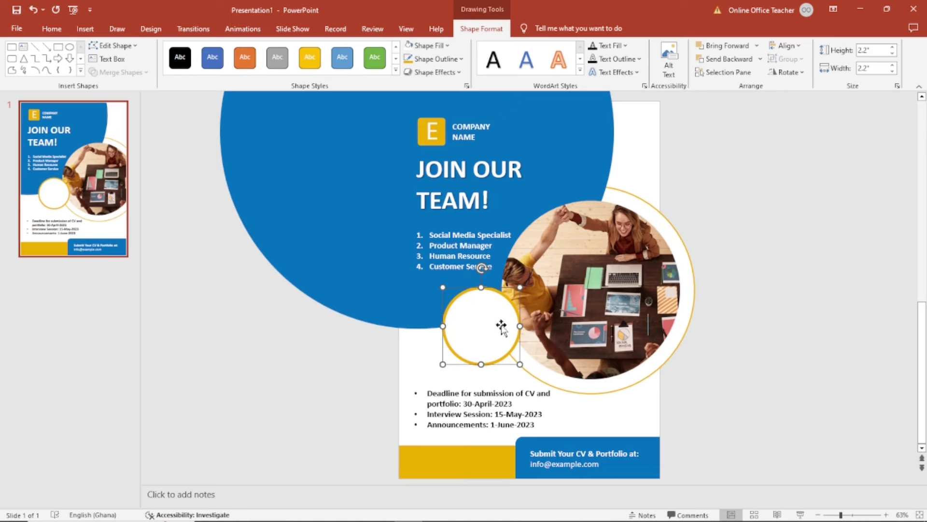
click(466, 119)
Step: Copy the COMPANY NAME text box and paste a duplicate
click(486, 137)
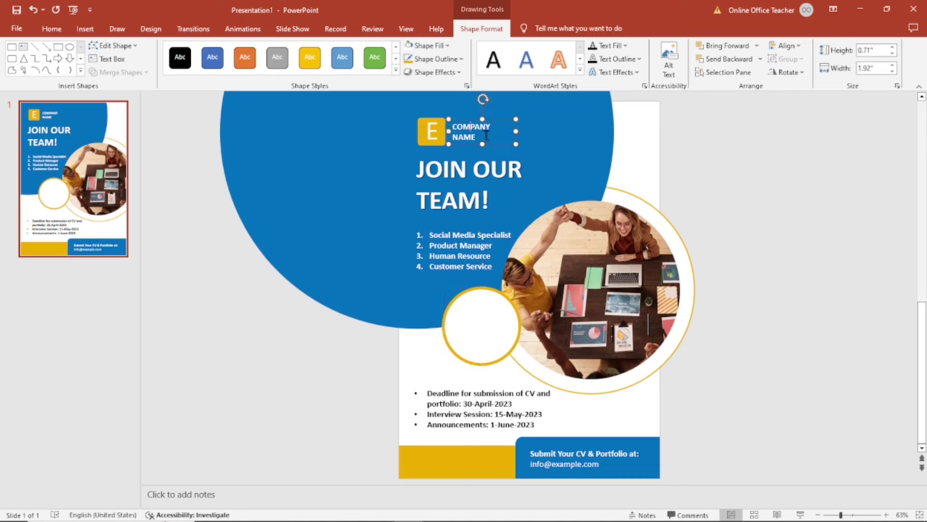
click(495, 144)
click(52, 29)
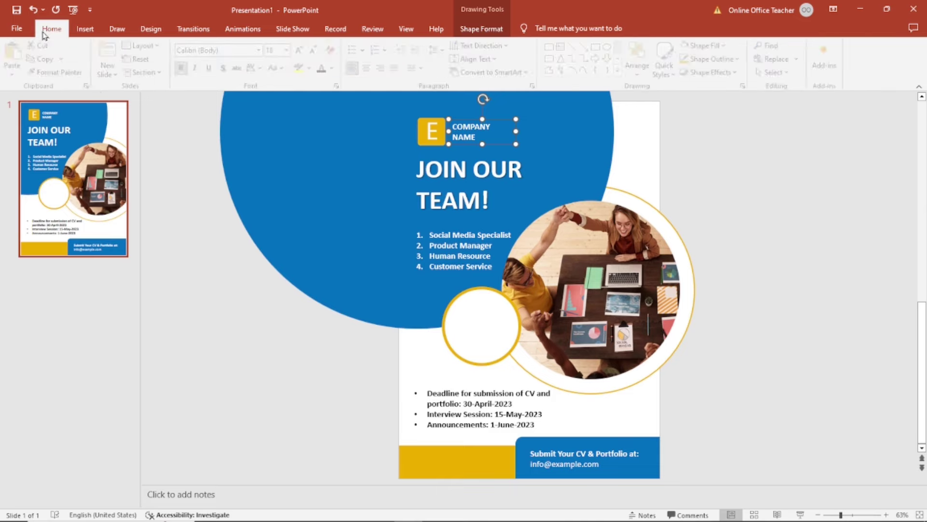
click(47, 60)
click(16, 53)
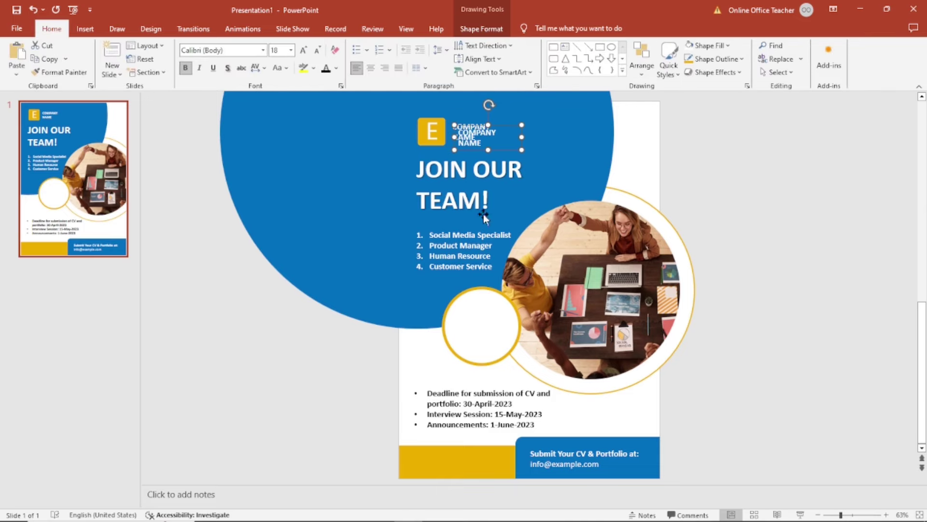
Step: Move the duplicate into the white circle and make it dark, centred text reading DON'T MISS THIS
drag(505, 150, 508, 337)
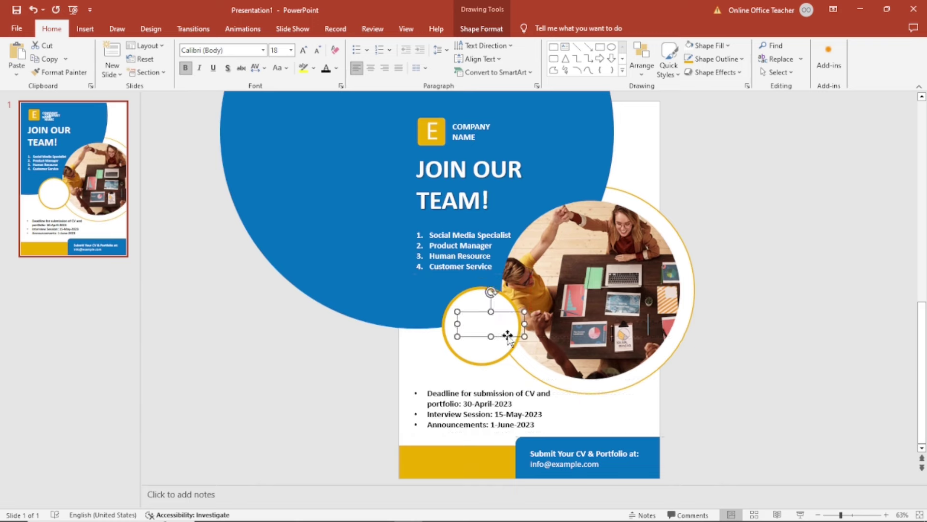
click(326, 67)
triple_click(488, 325)
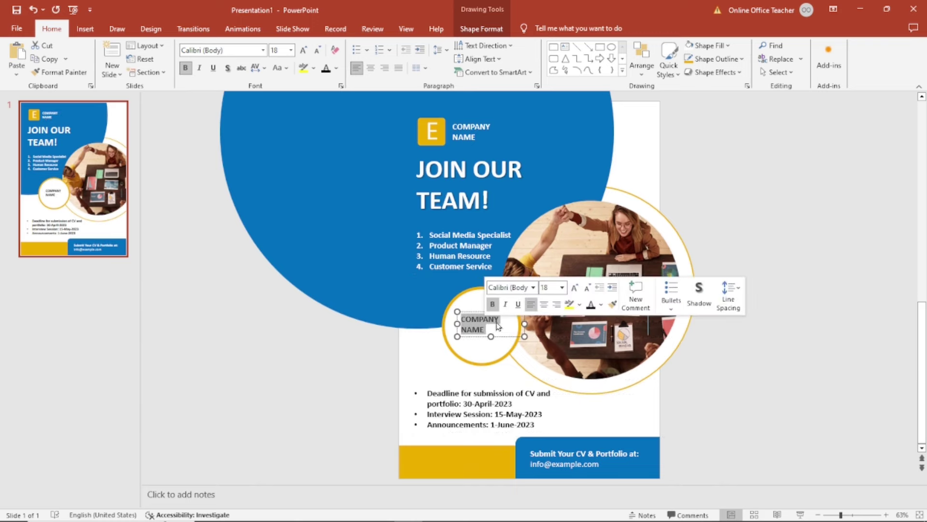
text(DONT)
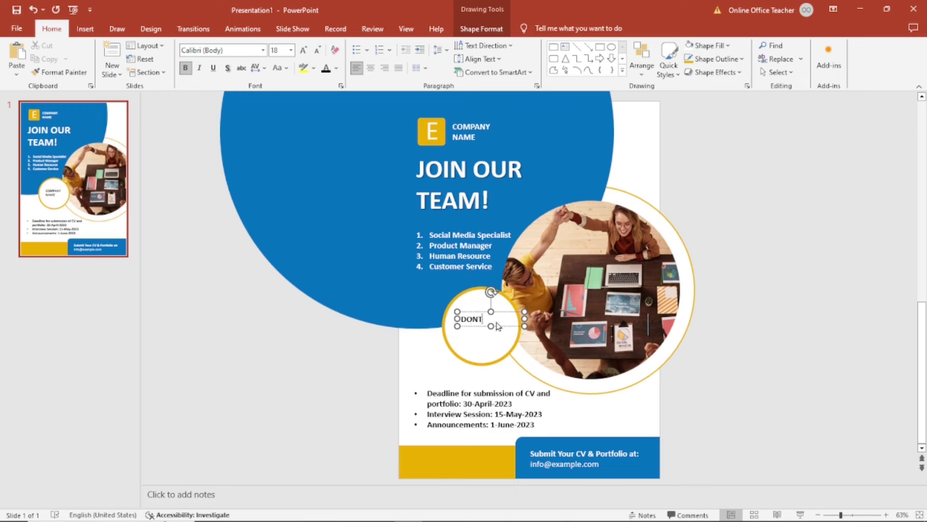
text(N'T MISS THIS)
drag(525, 318, 529, 322)
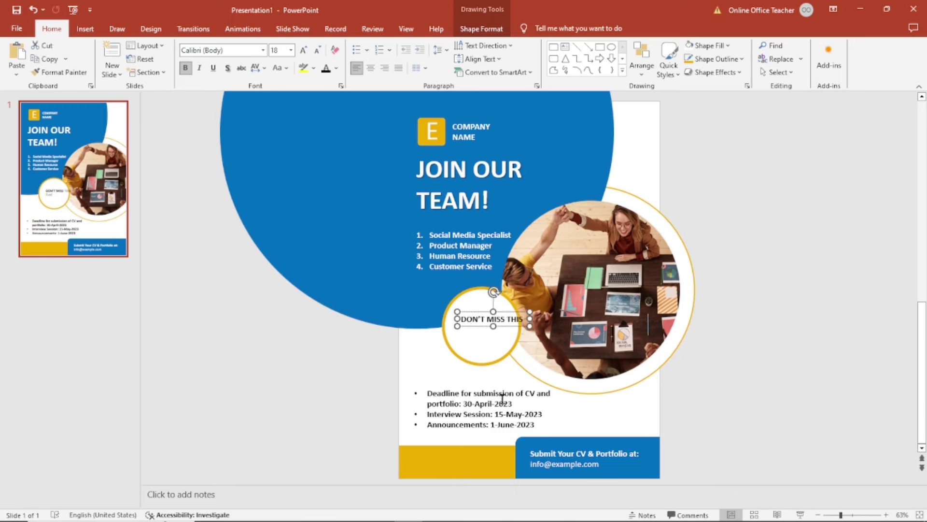
click(370, 68)
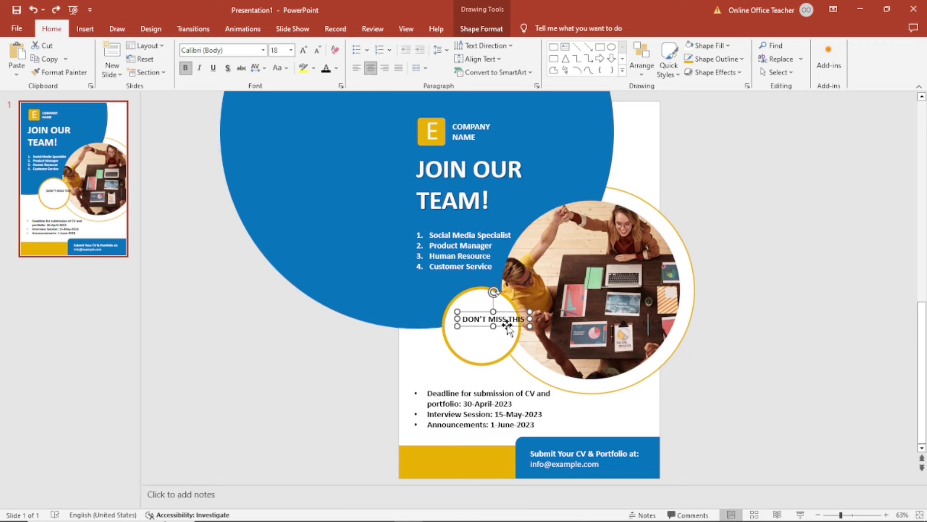
drag(507, 326, 494, 335)
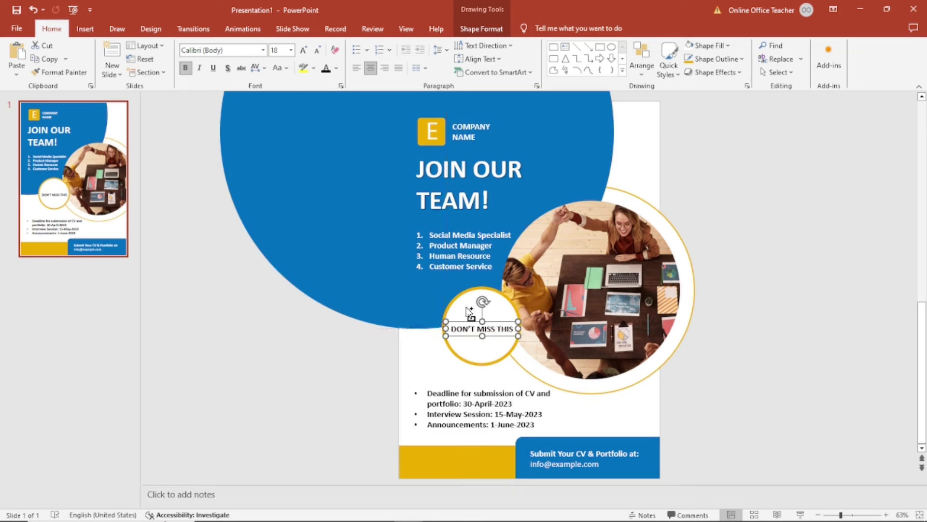
Step: Align the label to the gold-ringed circle's centre and middle
shift+click(467, 312)
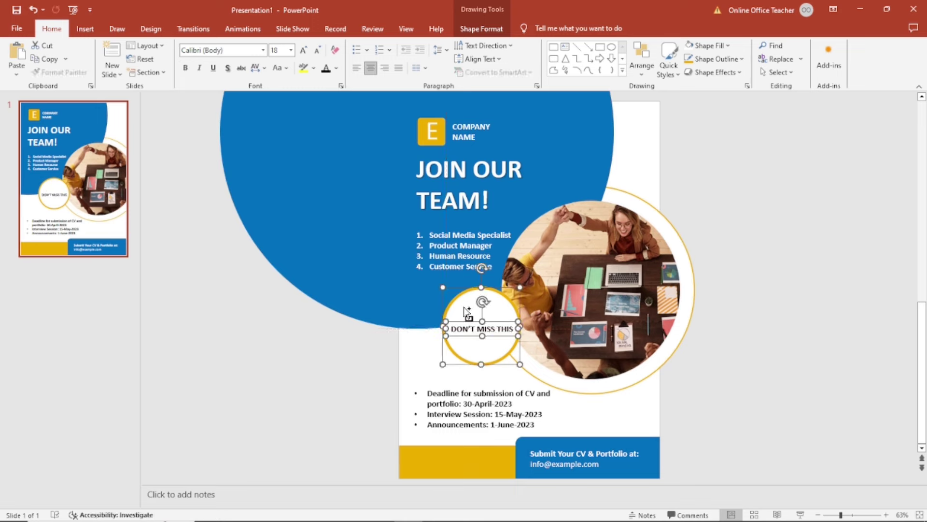
click(481, 29)
click(798, 46)
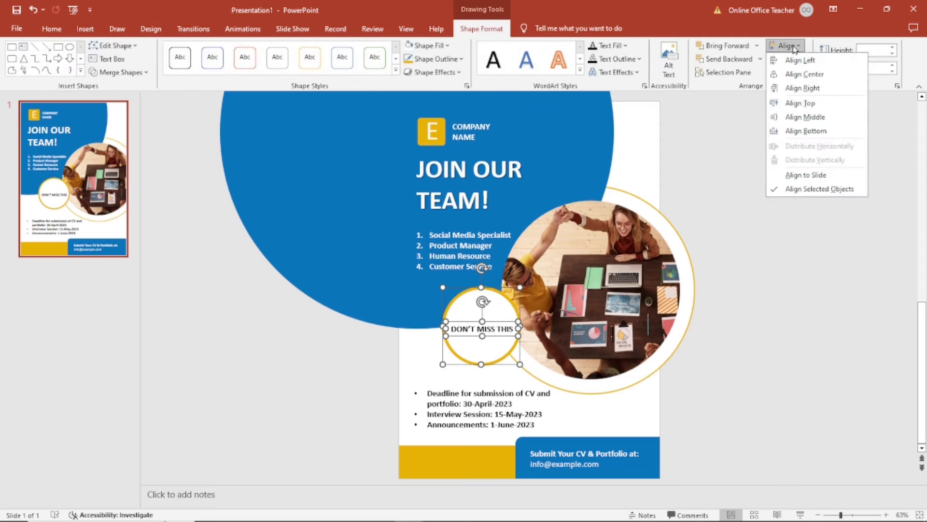
click(818, 77)
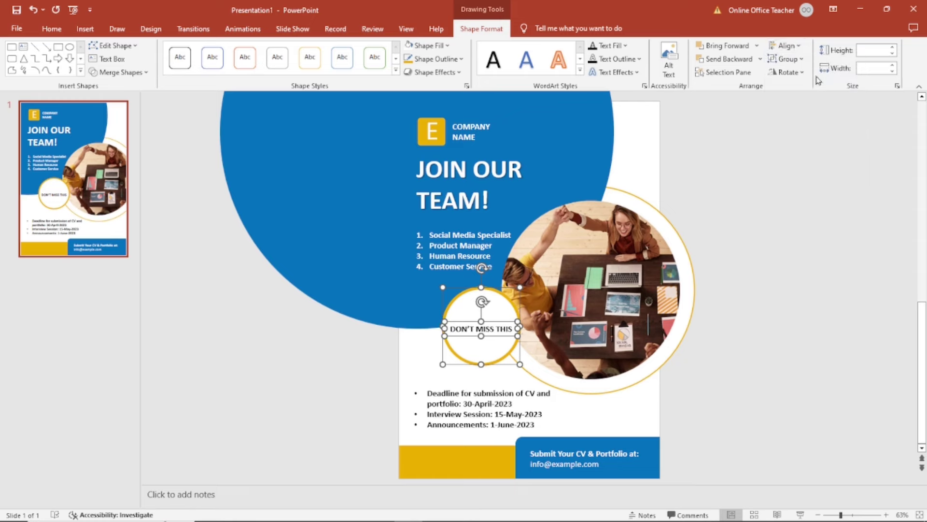
click(795, 47)
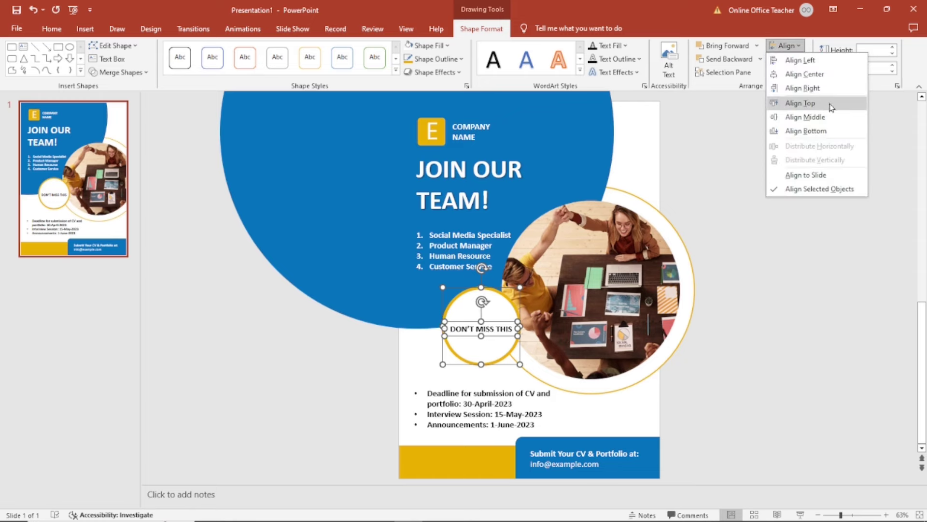
click(815, 118)
click(794, 256)
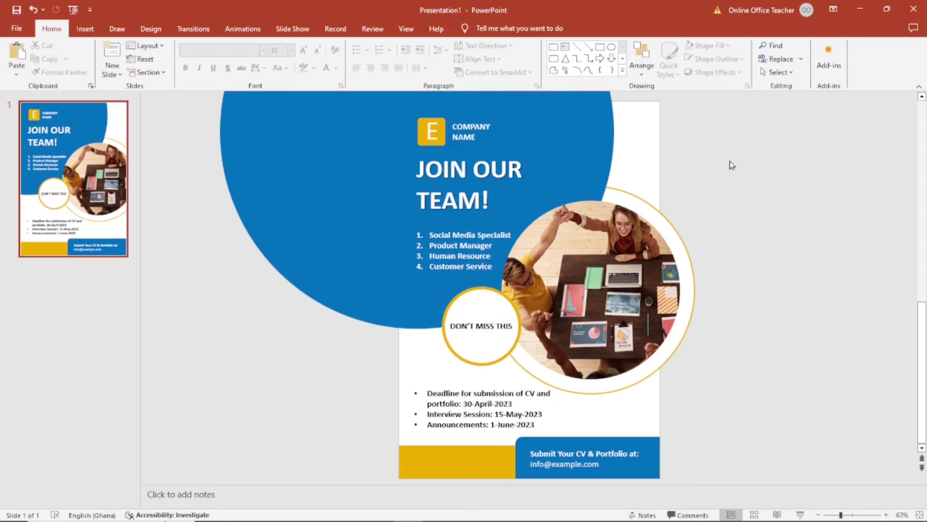
Step: Draw a small oval at the poster's top-right corner
click(85, 29)
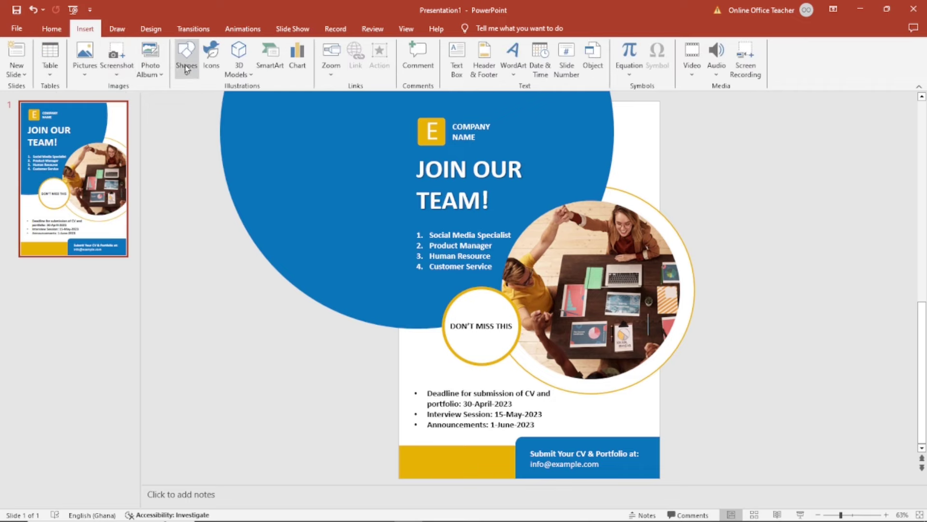
click(187, 68)
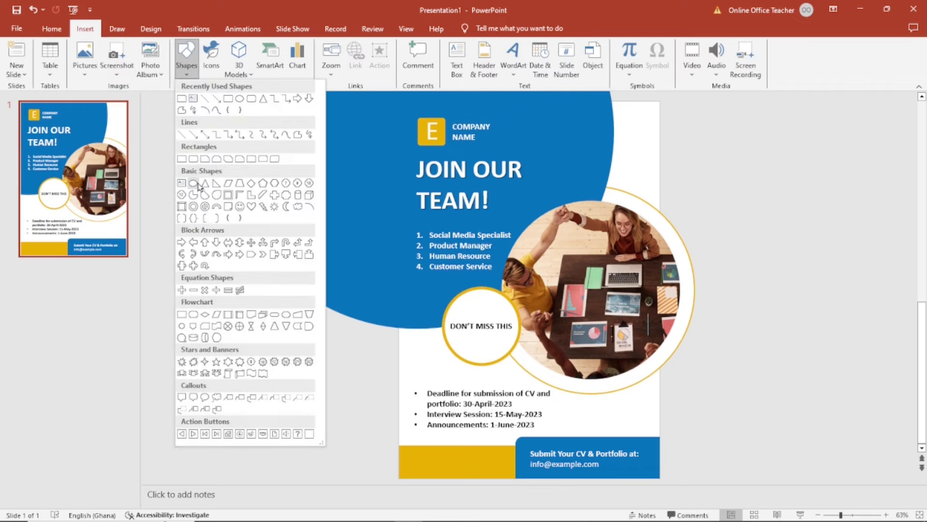
click(193, 183)
drag(582, 129, 604, 111)
Step: Fill the circle with the recent yellow and remove its outline
click(428, 45)
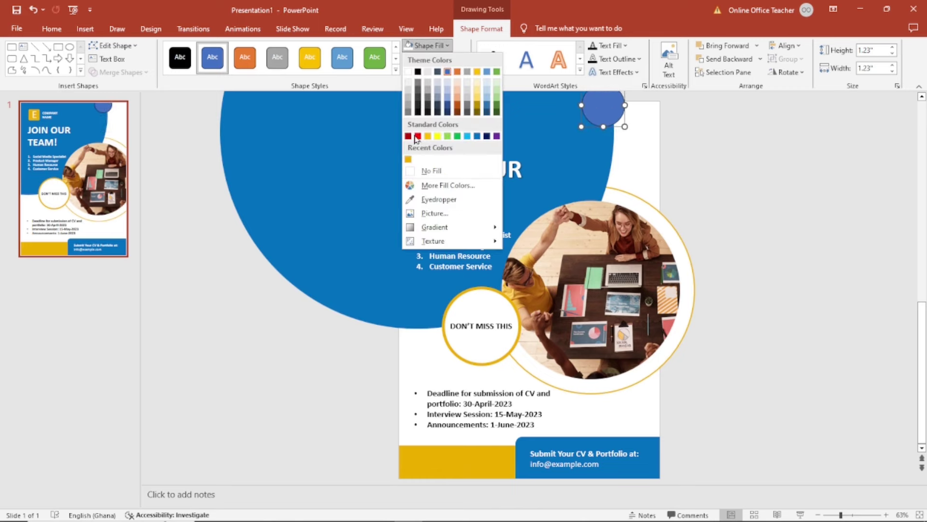
click(409, 160)
click(448, 60)
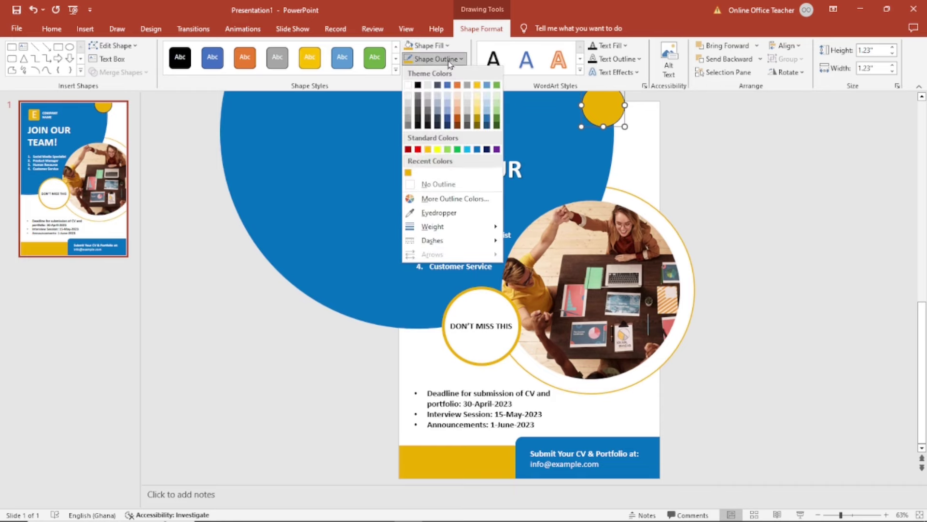
click(411, 185)
click(757, 211)
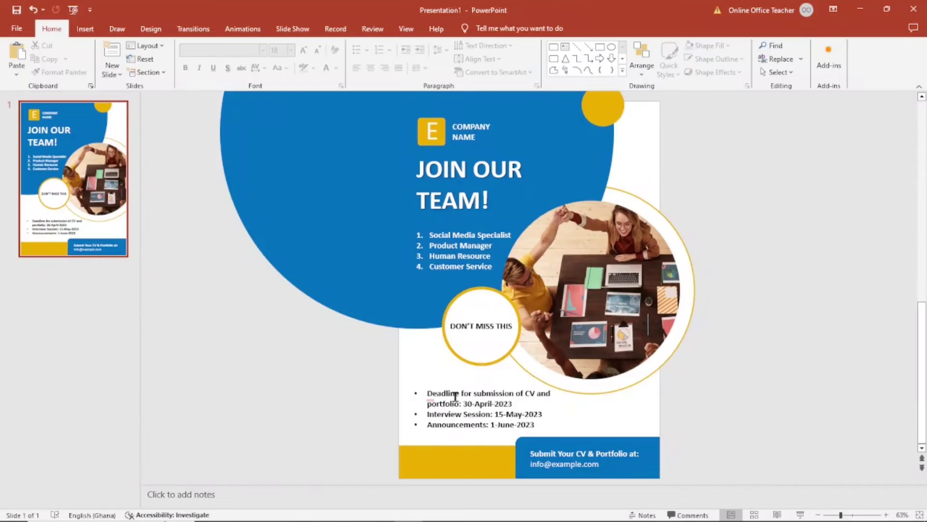
Step: Add an unbulleted IMPORTANT DATE: heading line above Deadline
click(425, 396)
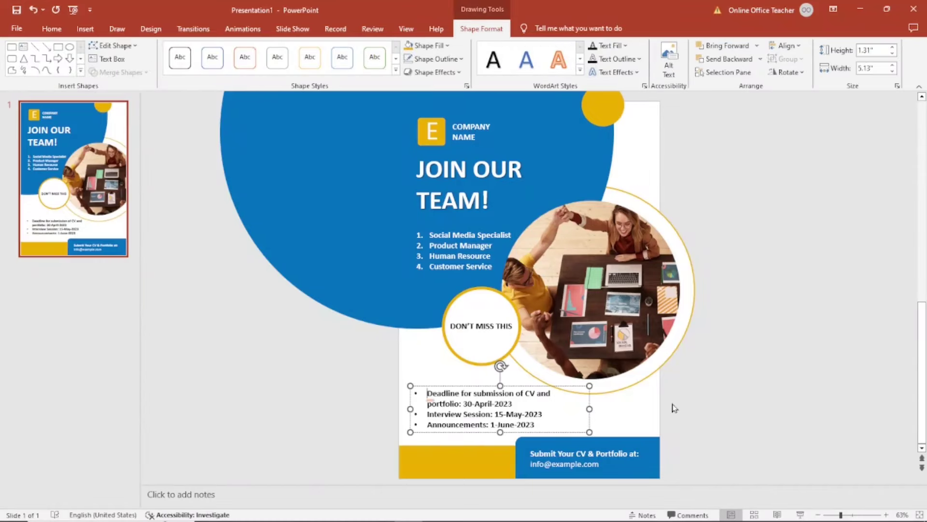
text(IMPORTANT DA)
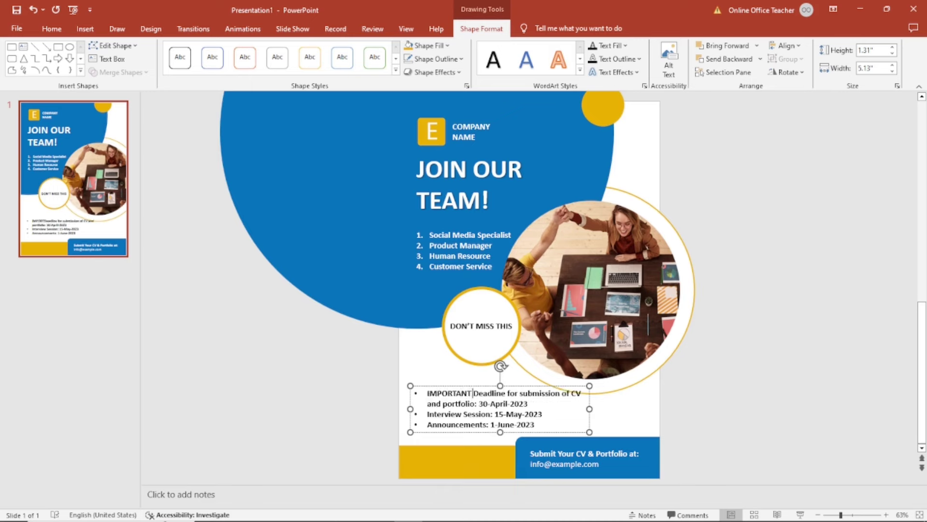
text(TE:)
key(Return)
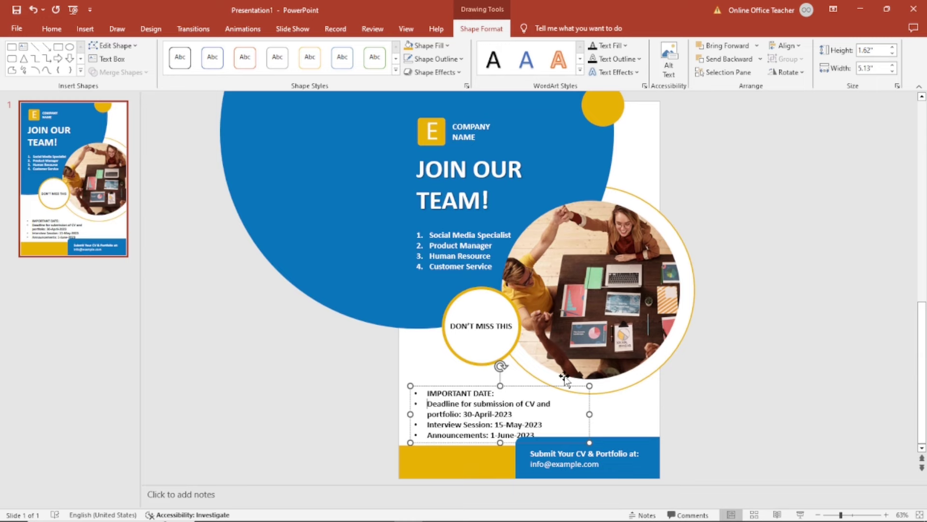
key(Up)
key(BackSpace)
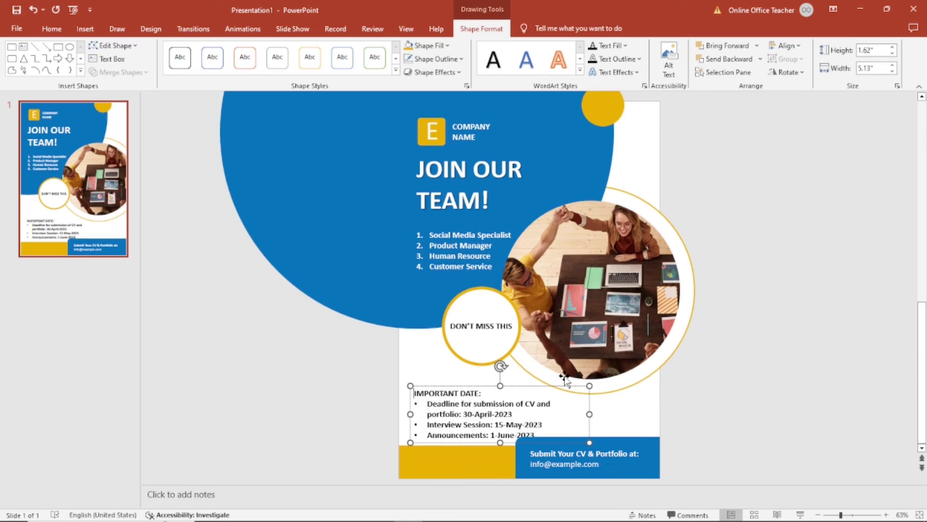
Step: Nudge the date list text box up two steps
click(527, 387)
key(Up)
key(Up)
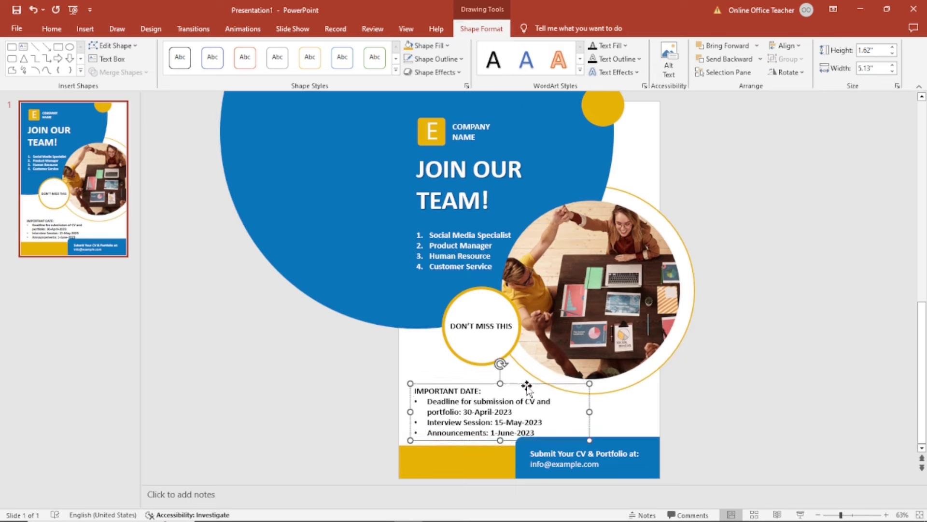
key(Up)
key(Up)
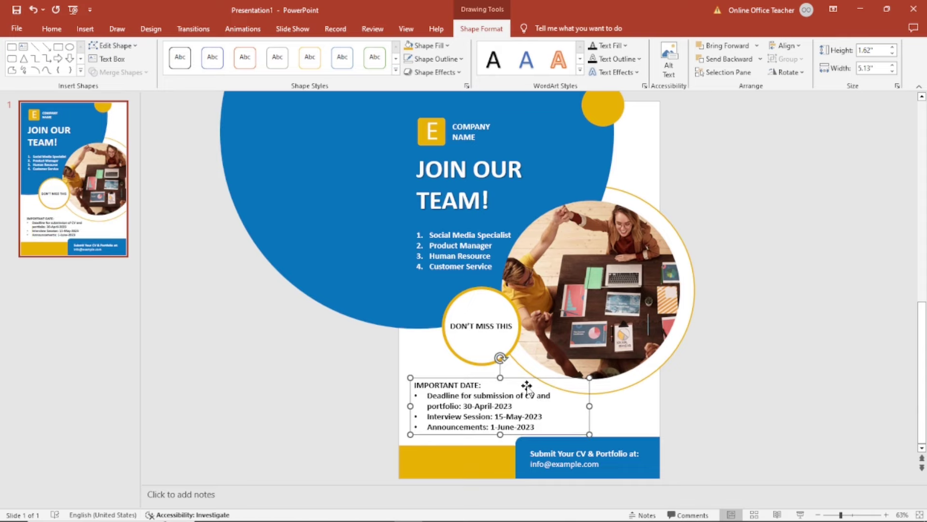
click(766, 378)
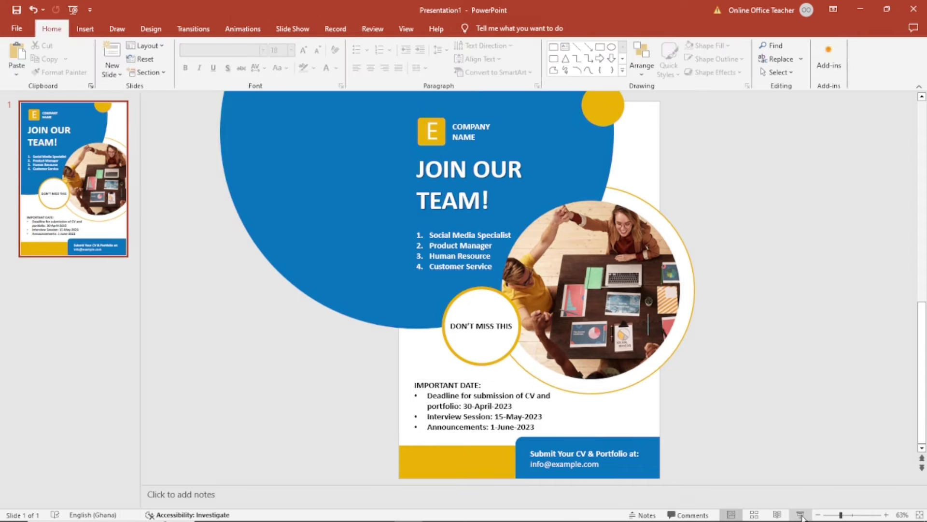